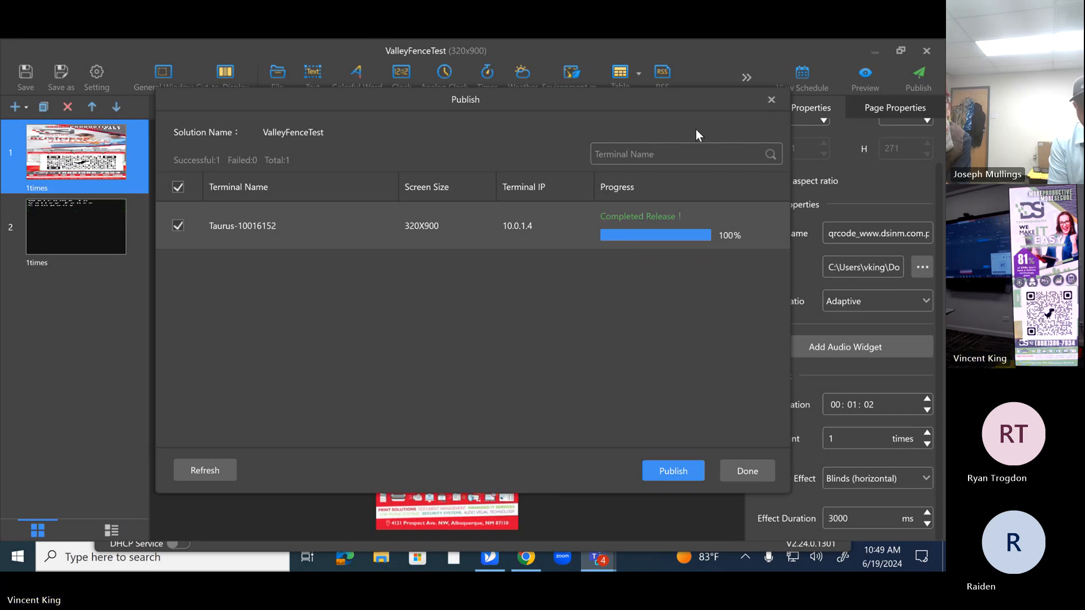
# Step: Close the finished Publish window and set the playback method of page 2's welcome text to Scroll
pyautogui.moveTo(685, 101); pyautogui.dragTo(646, 123)
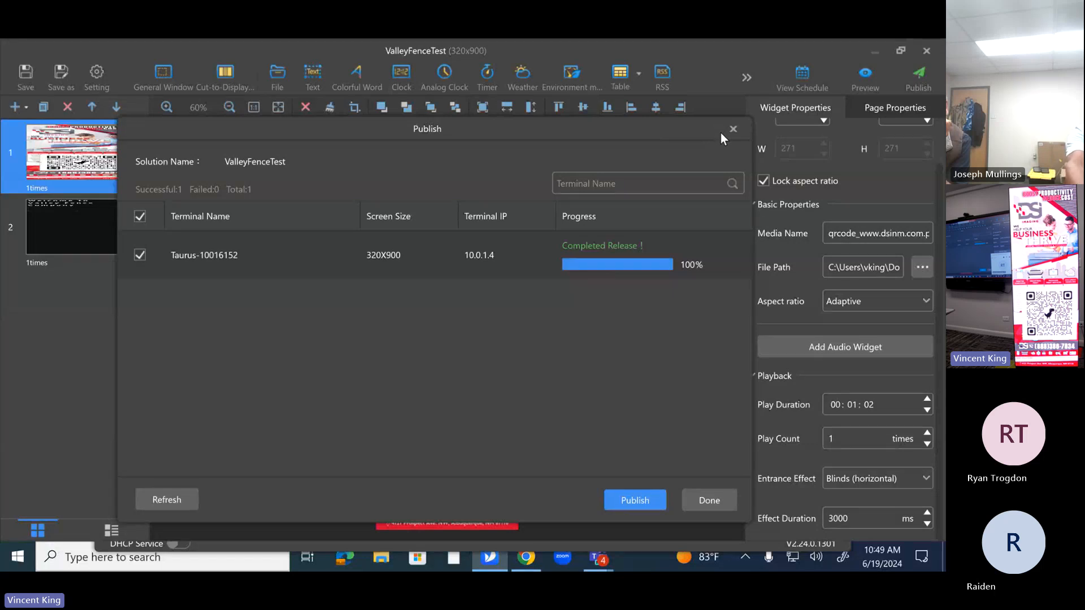
pyautogui.click(704, 504)
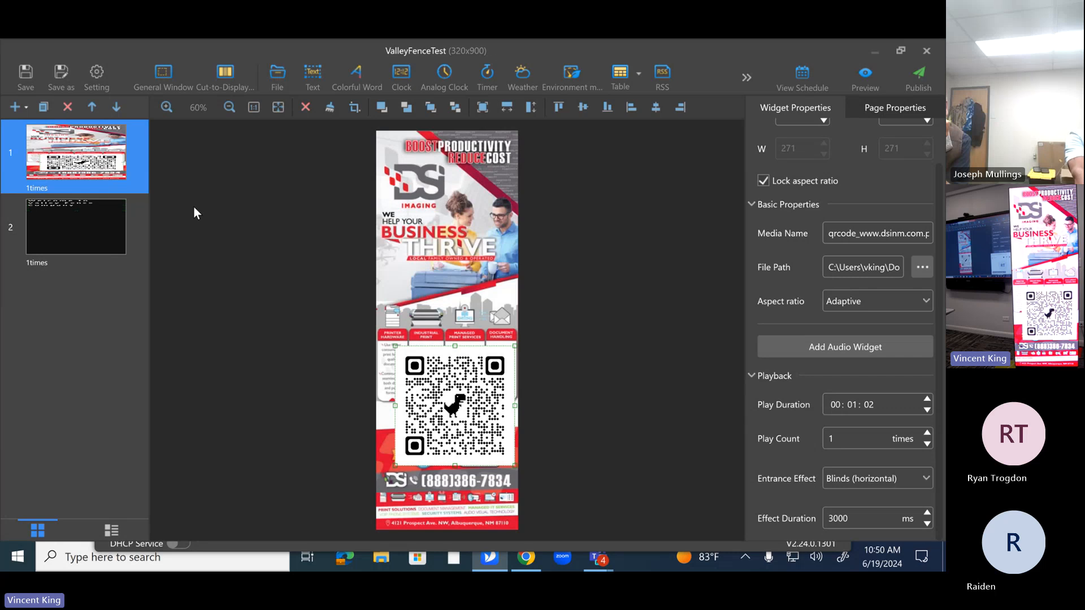
pyautogui.click(110, 247)
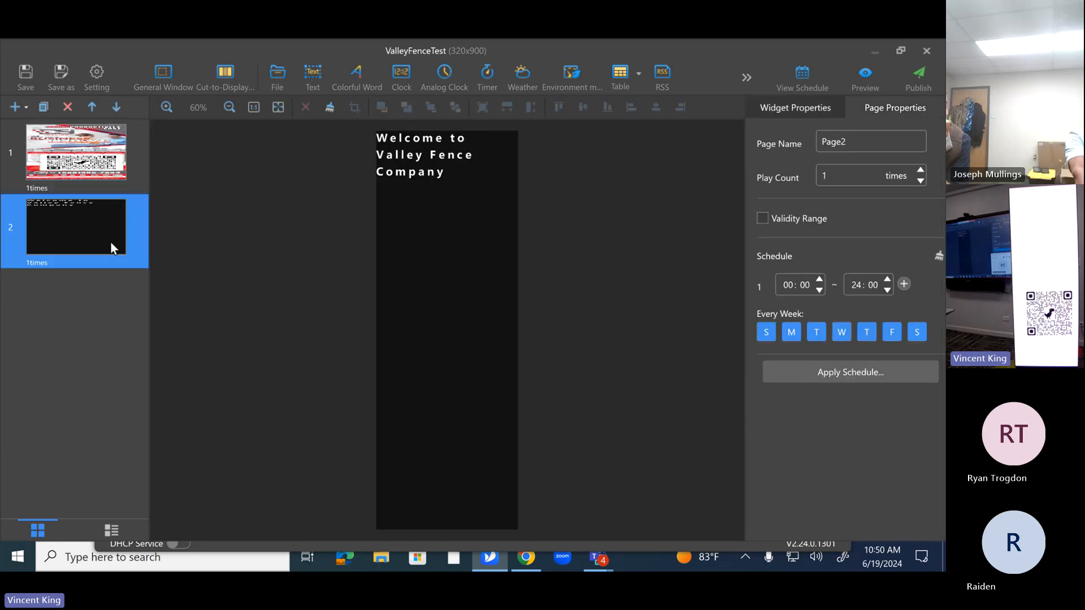
pyautogui.click(410, 169)
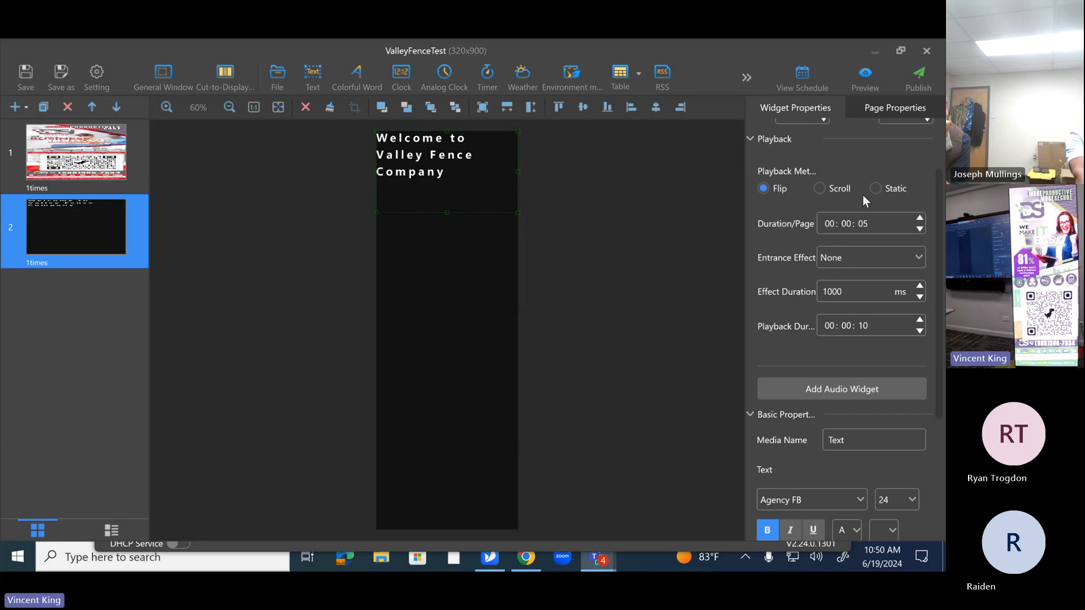
pyautogui.click(820, 190)
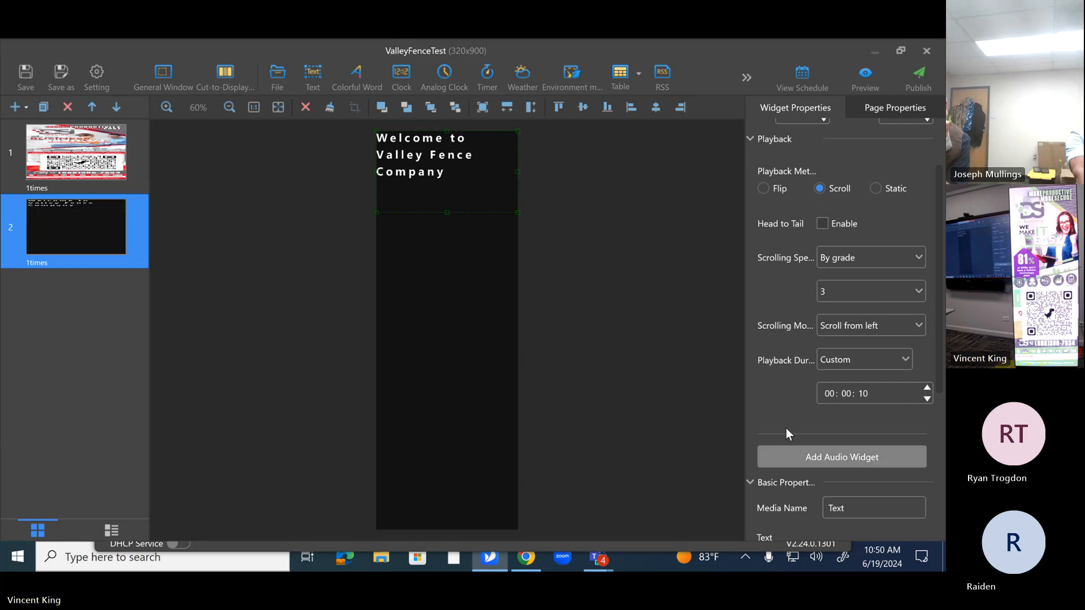
pyautogui.scroll(-2, 783, 446)
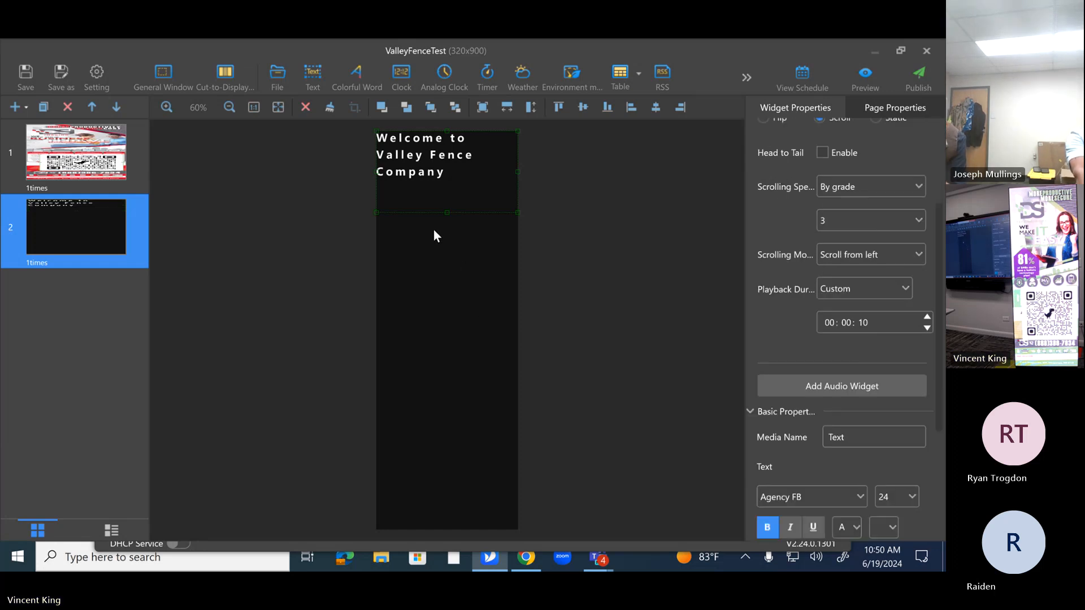
pyautogui.click(413, 123)
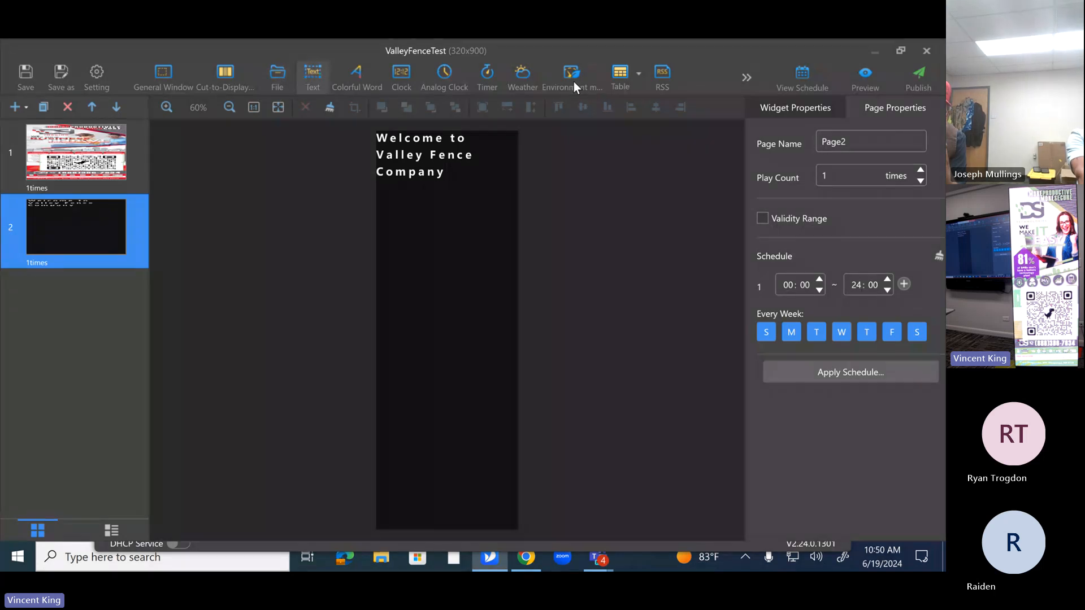
# Step: Add a Web page widget to page 2 at X 0, Y 94 and enlarge it to 320 x 186 px
pyautogui.click(748, 78)
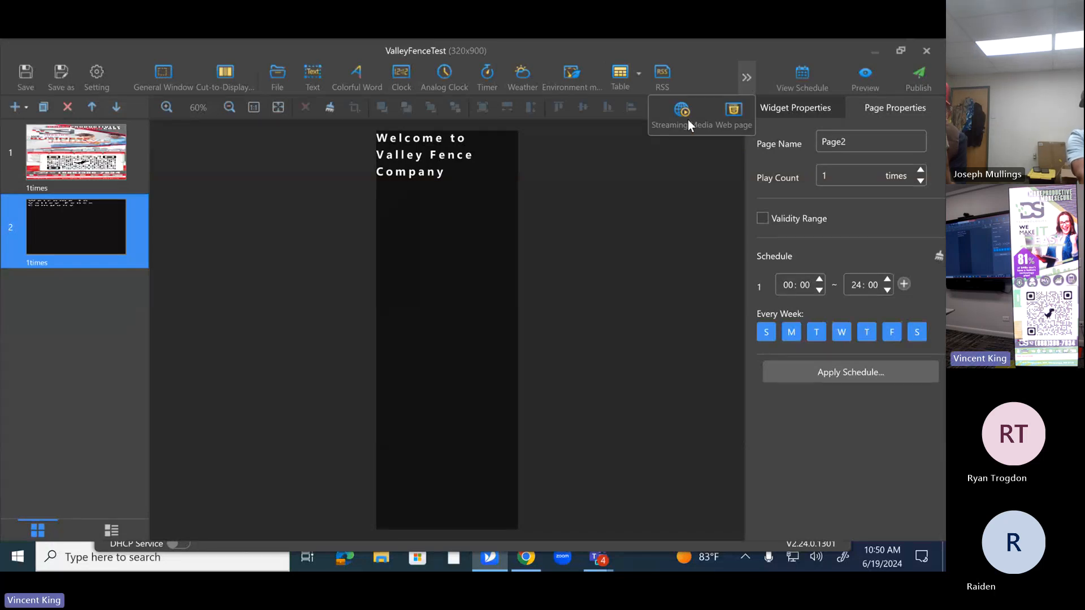
pyautogui.click(734, 113)
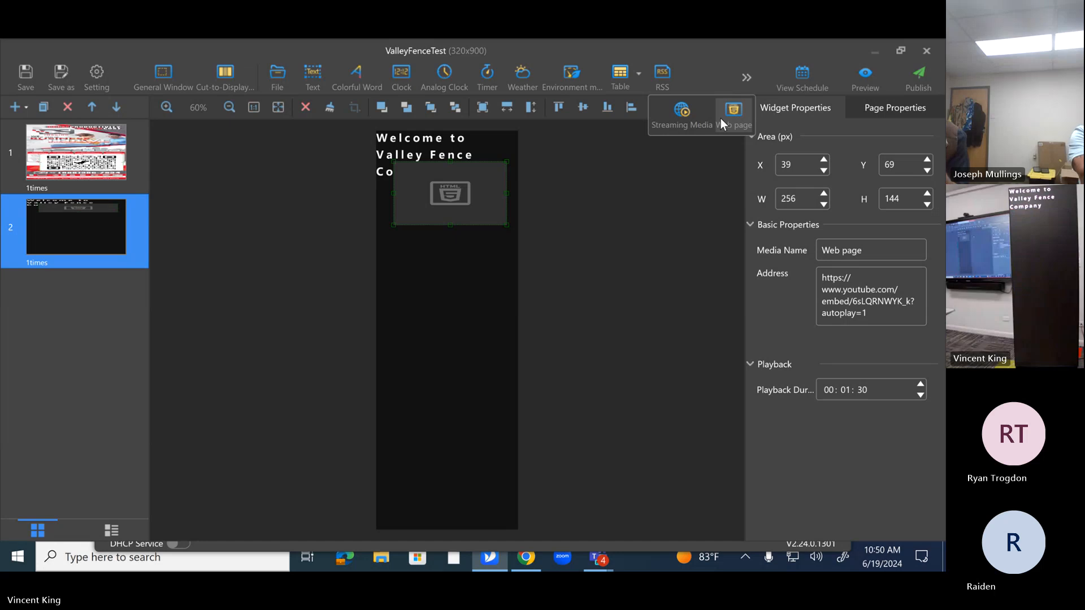
pyautogui.moveTo(474, 192); pyautogui.dragTo(442, 203)
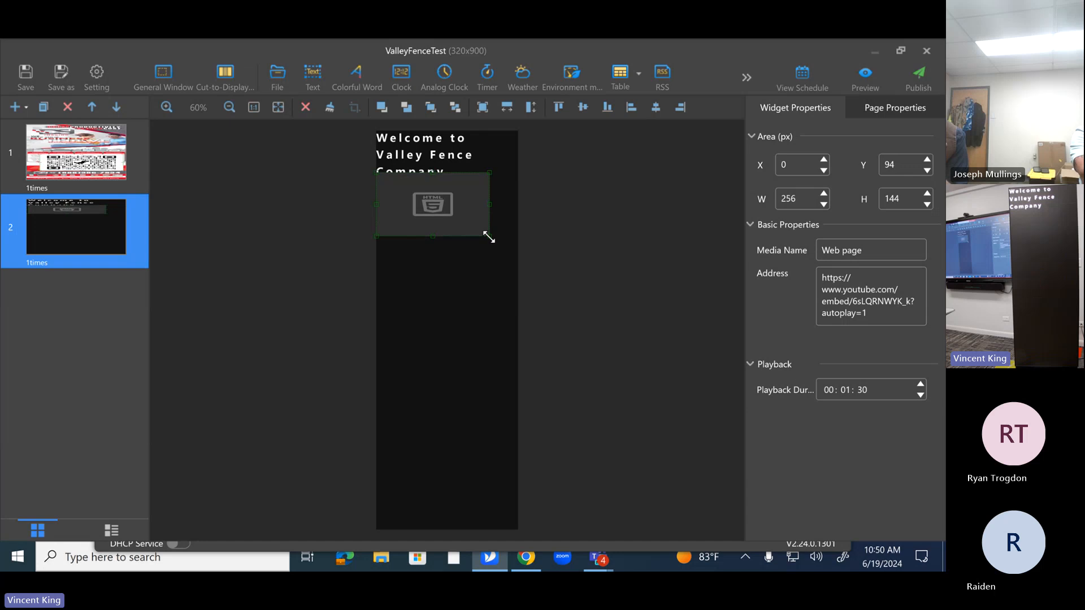
pyautogui.moveTo(538, 295); pyautogui.dragTo(557, 256)
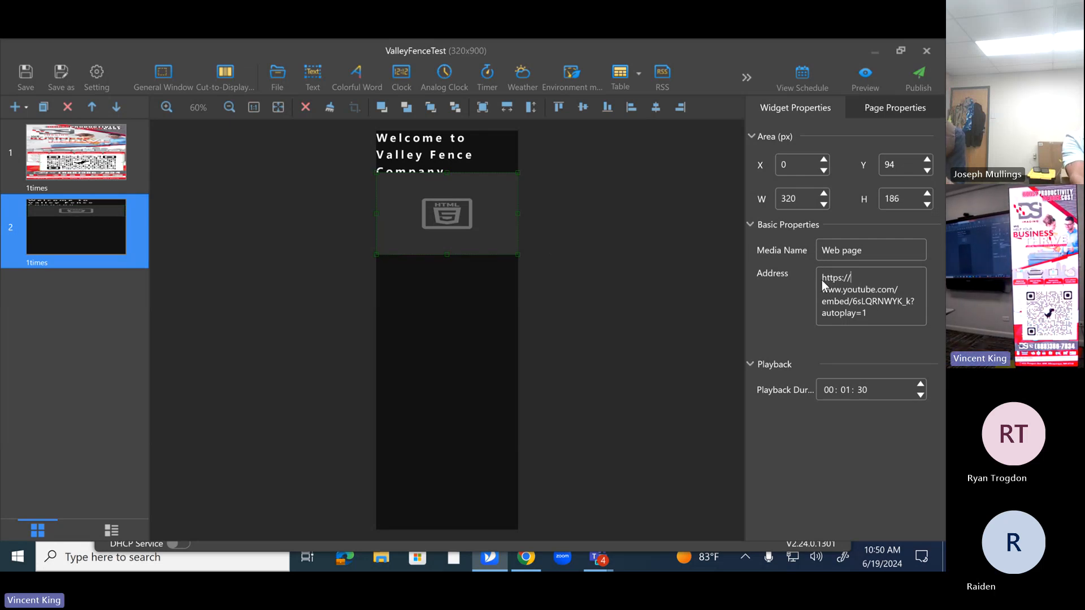
pyautogui.click(870, 288)
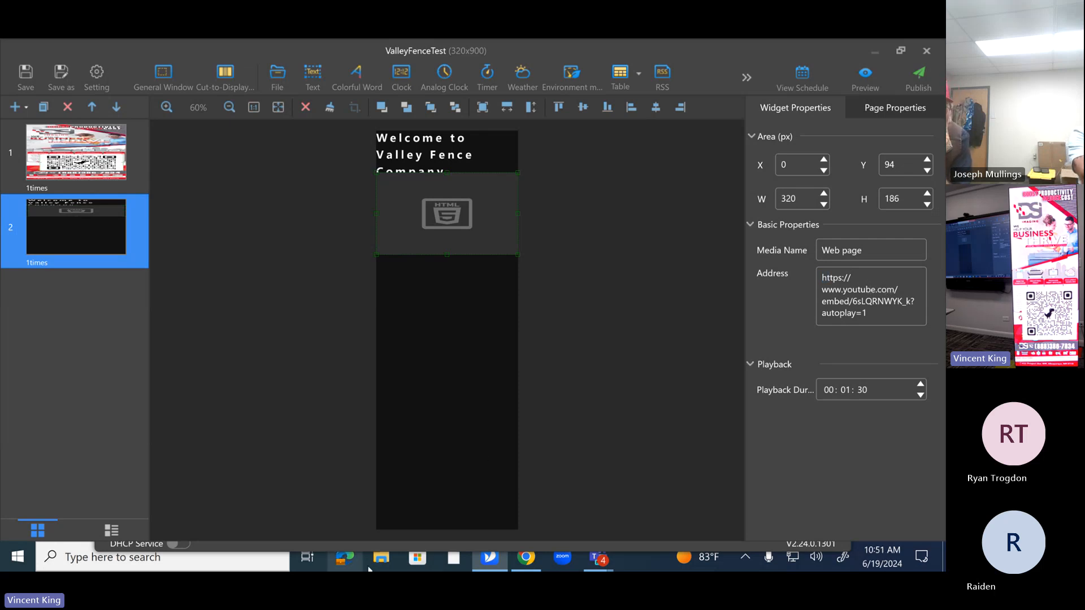
# Step: Switch to Chrome and open youtube.com in place of the logo search
pyautogui.moveTo(530, 565)
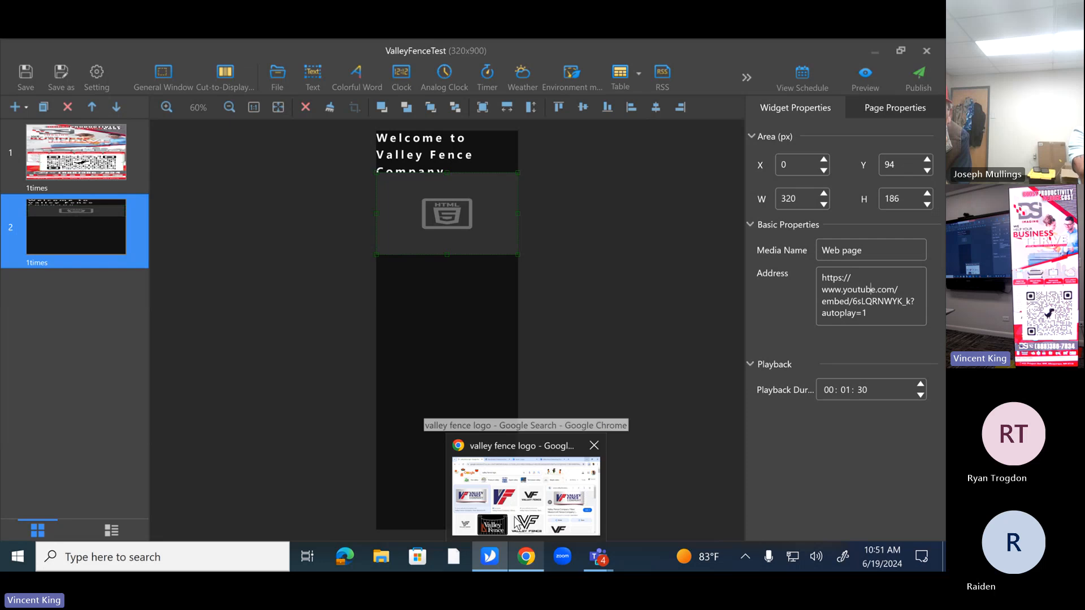
pyautogui.click(525, 494)
pyautogui.click(349, 86)
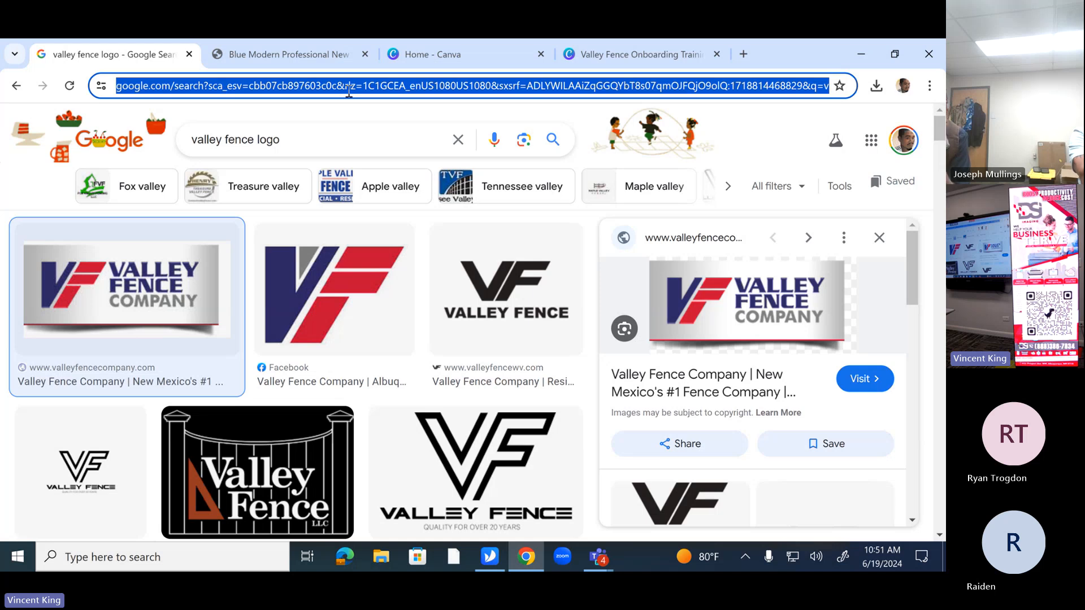
pyautogui.write('youtube')
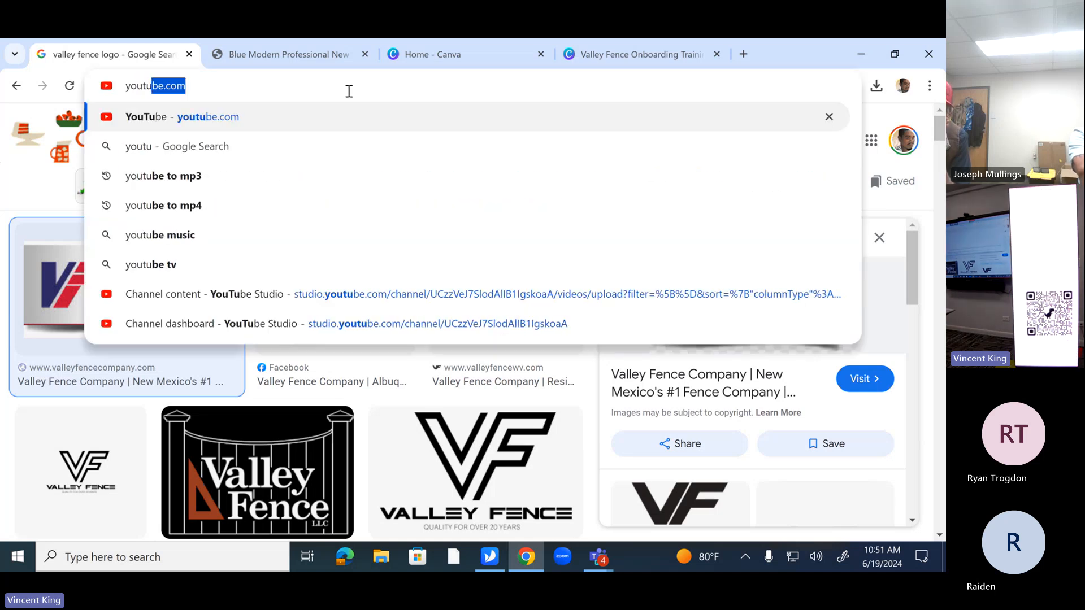
pyautogui.write('.com')
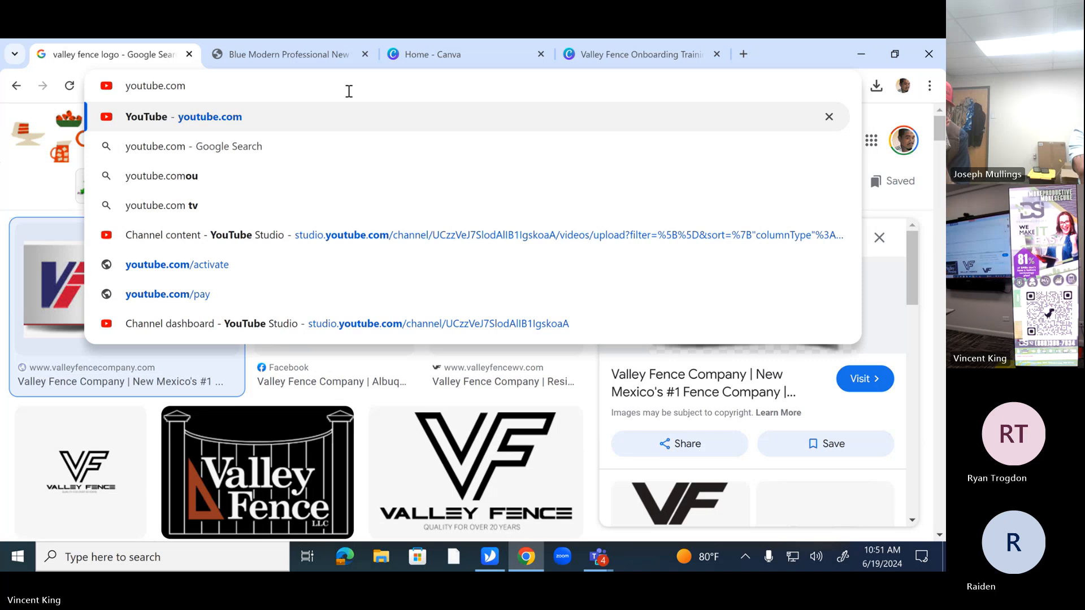
pyautogui.press('Return')
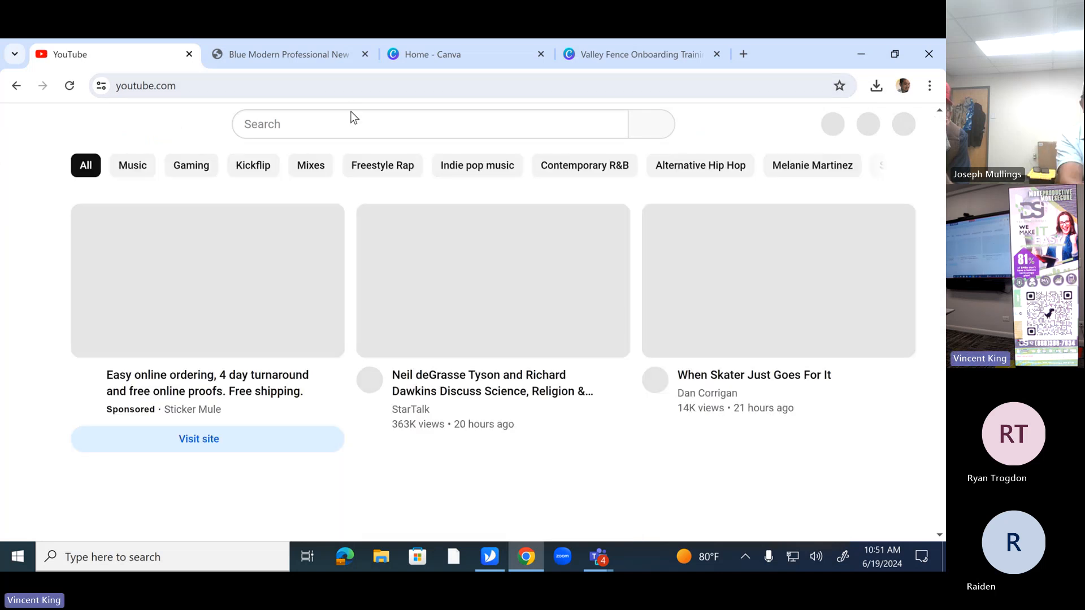
# Step: Search YouTube for "valley fence company"
pyautogui.click(356, 129)
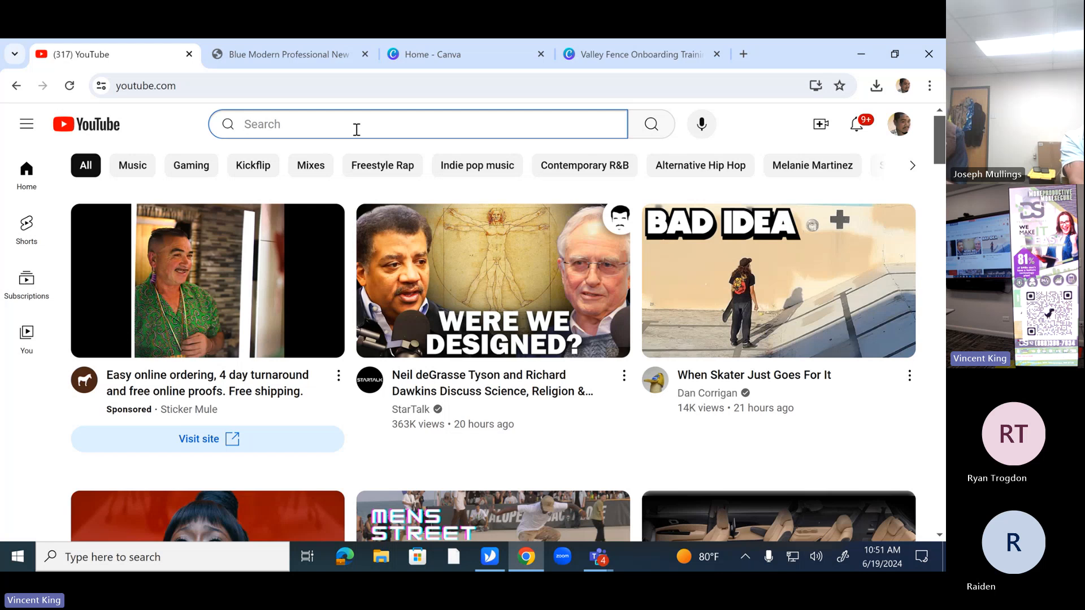
pyautogui.write('va')
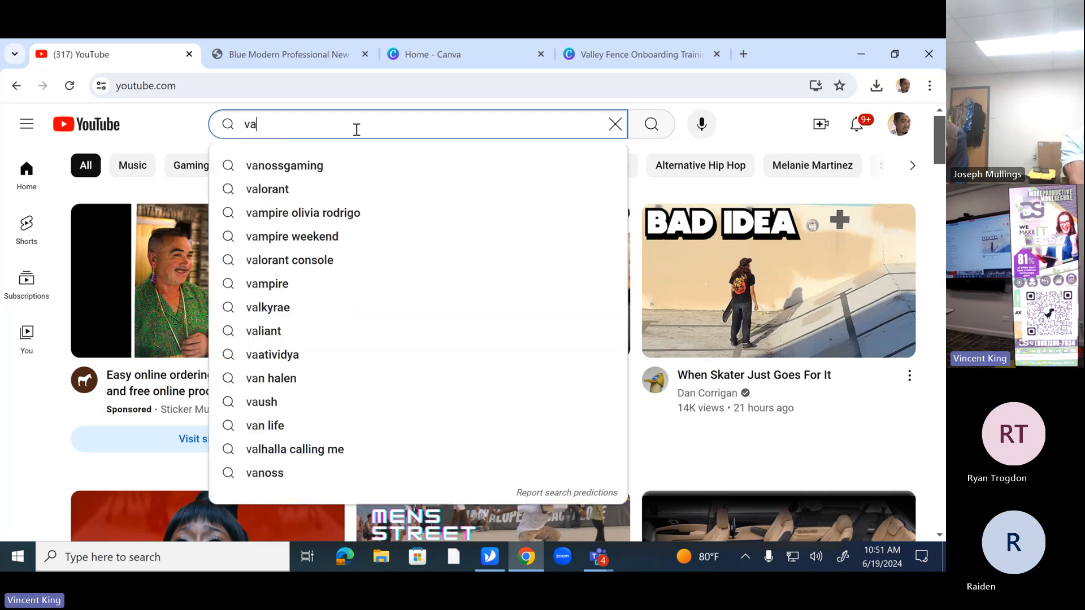
pyautogui.write('lley fenc')
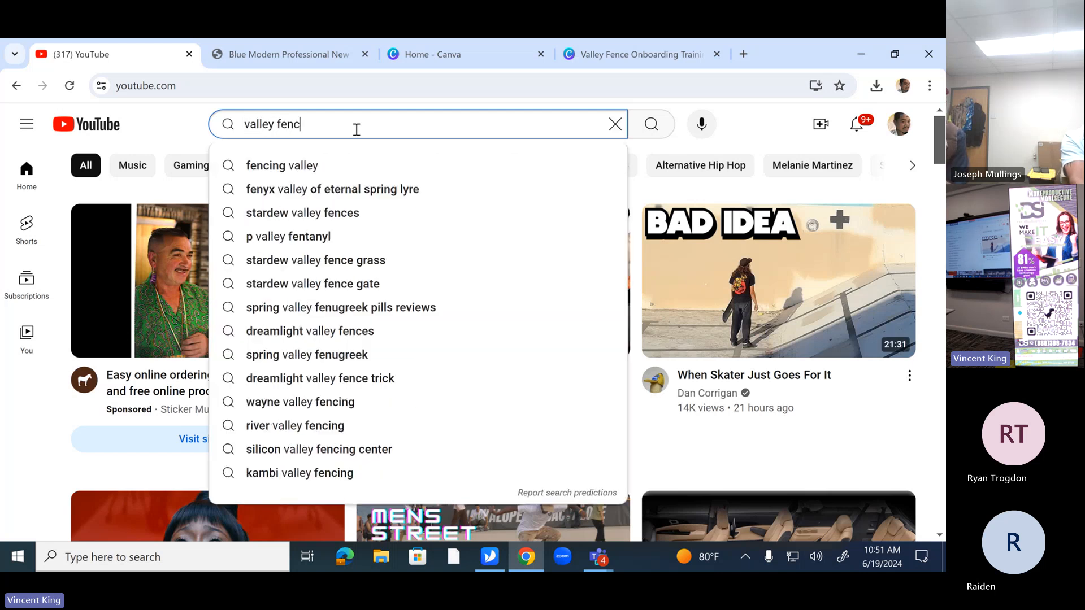
pyautogui.write('e compa')
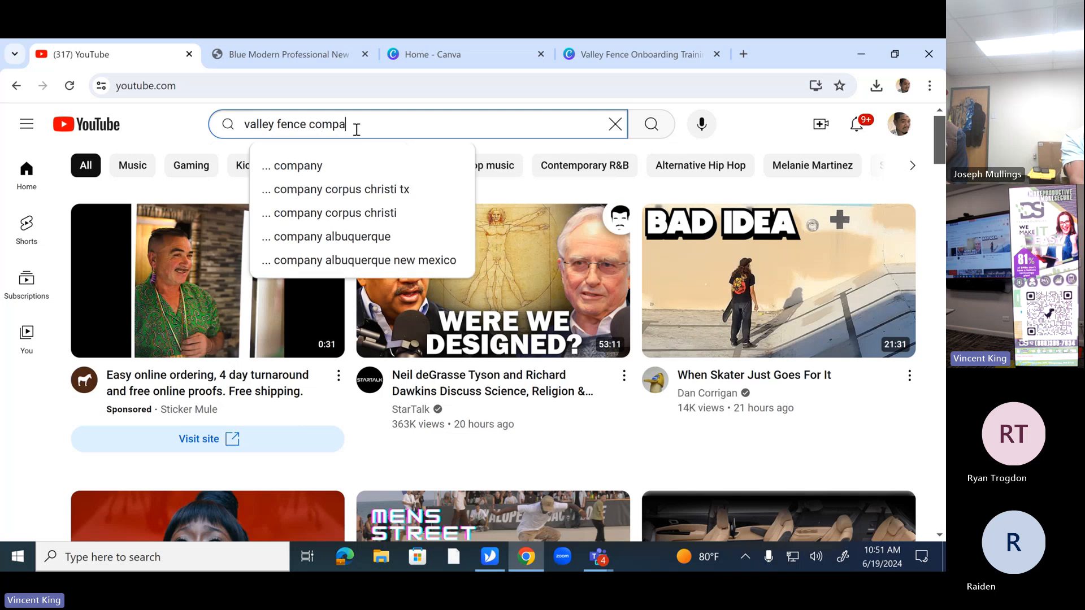
pyautogui.write('ny')
pyautogui.press('Return')
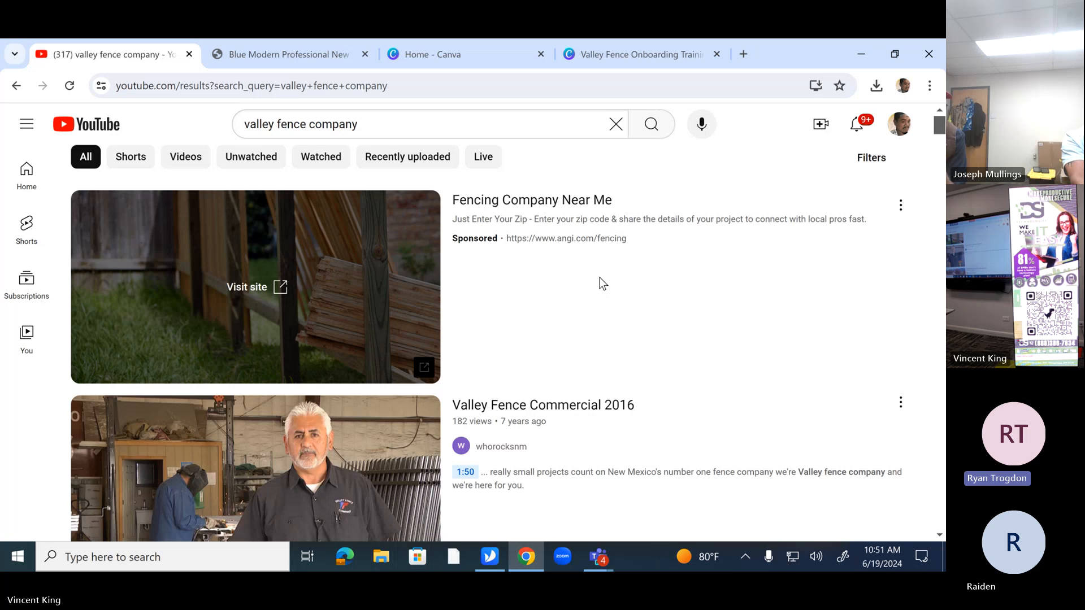
# Step: Open the video "Valley Fence Commercial 2016" from the results and pause its playback
pyautogui.scroll(-2, 600, 277)
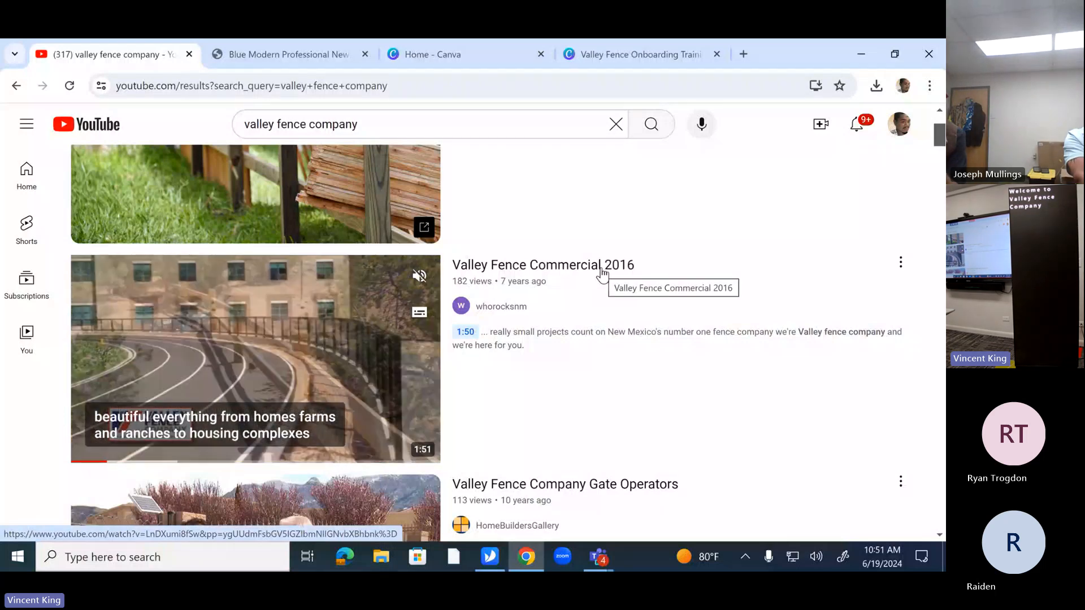
pyautogui.click(601, 270)
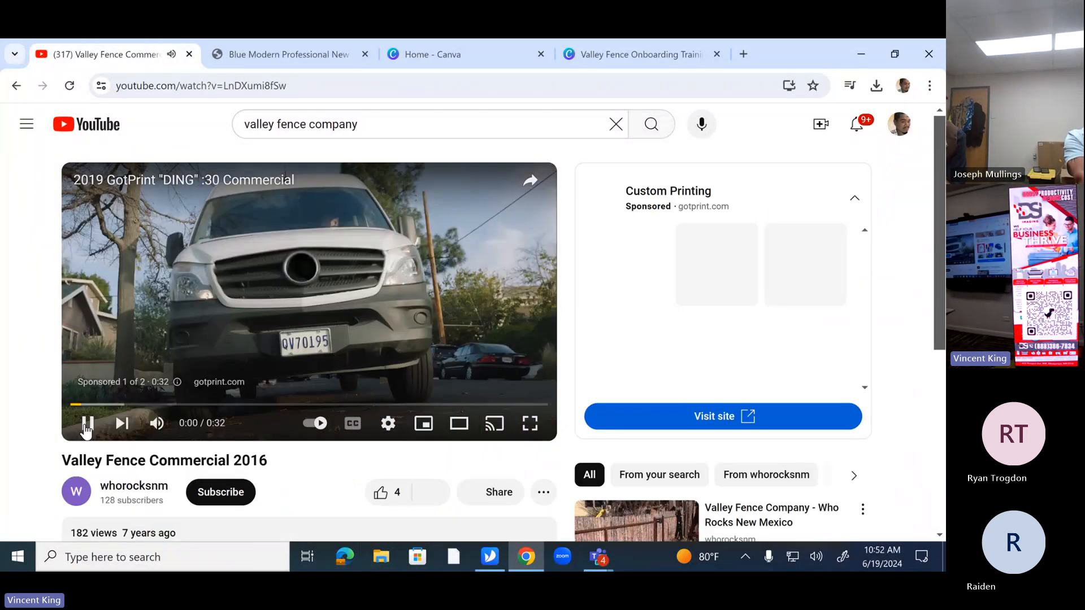
pyautogui.click(86, 423)
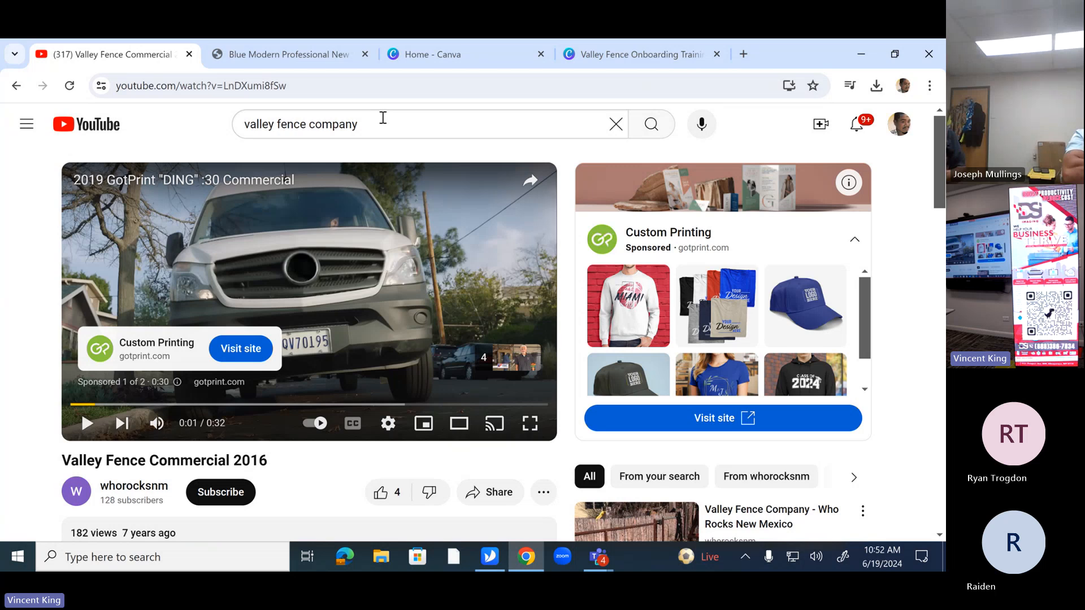
# Step: Copy the video ID LnDXumi8fSw from the end of the video's web address
pyautogui.click(307, 86)
pyautogui.click(349, 85)
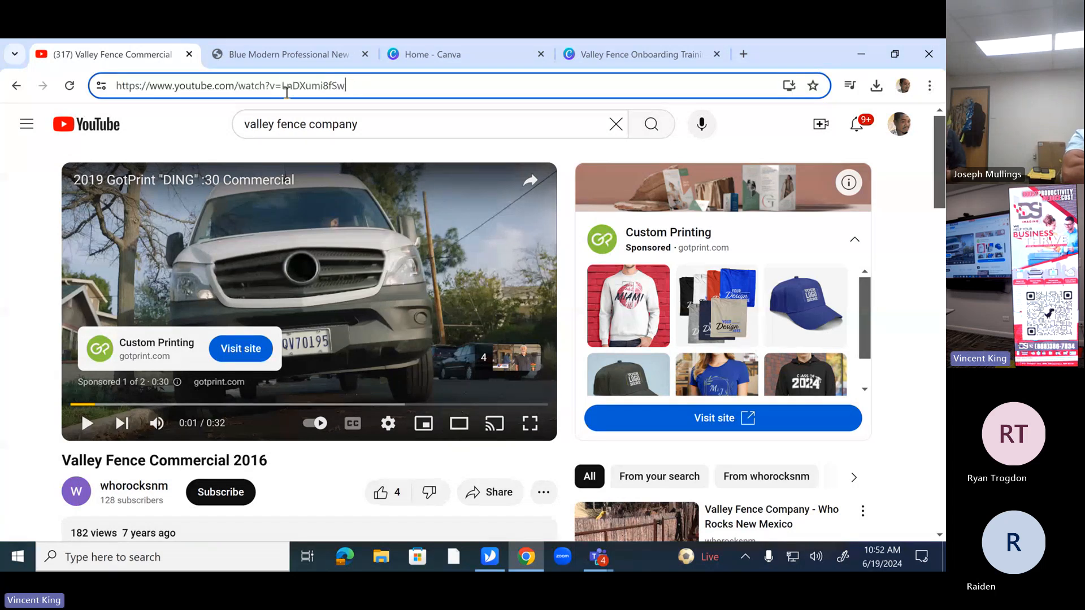
pyautogui.doubleClick(284, 88)
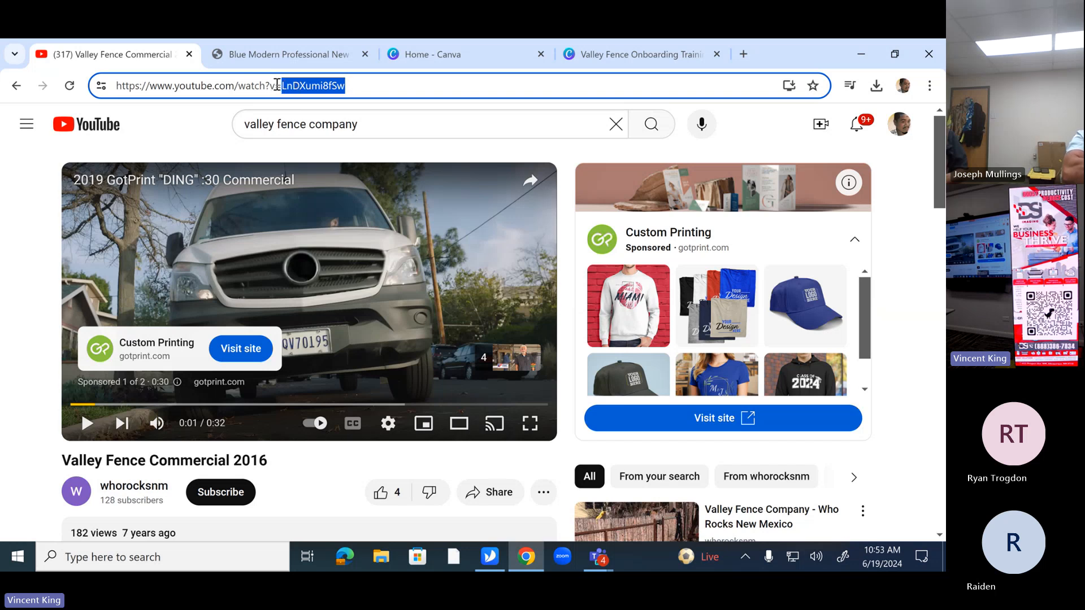
pyautogui.rightClick(337, 85)
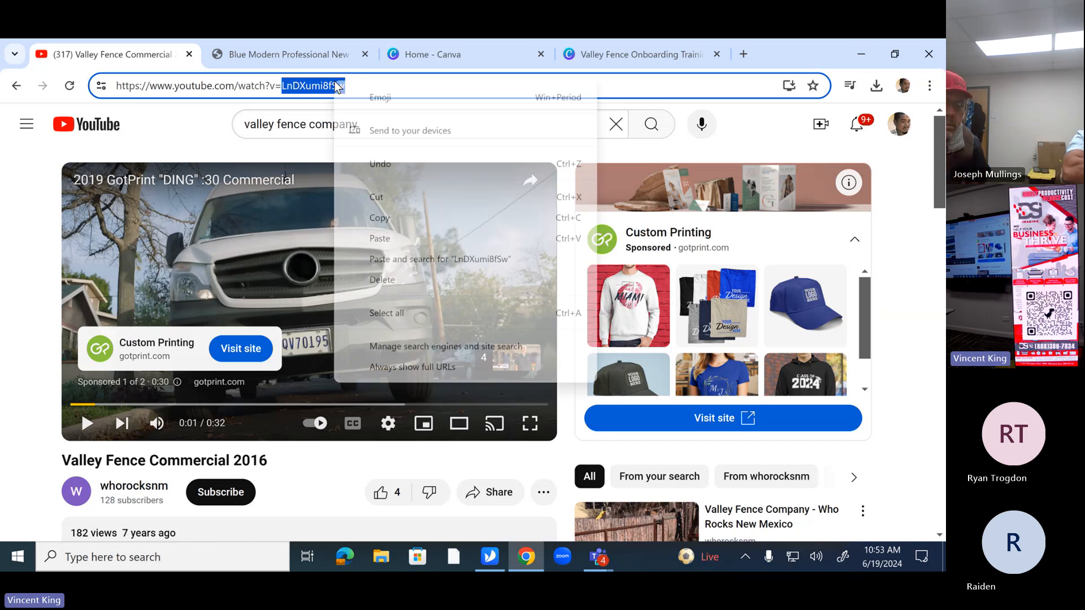
pyautogui.click(399, 219)
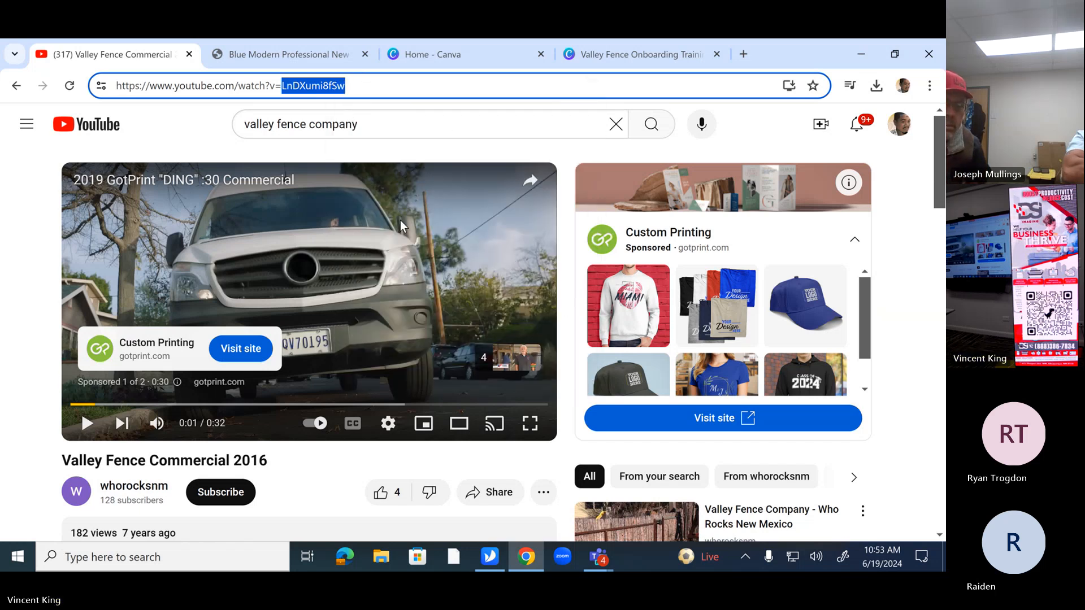
# Step: Return to the signage editor, replace the video ID in the Web page widget's address with LnDXumi8fSw, and select page 1
pyautogui.click(862, 56)
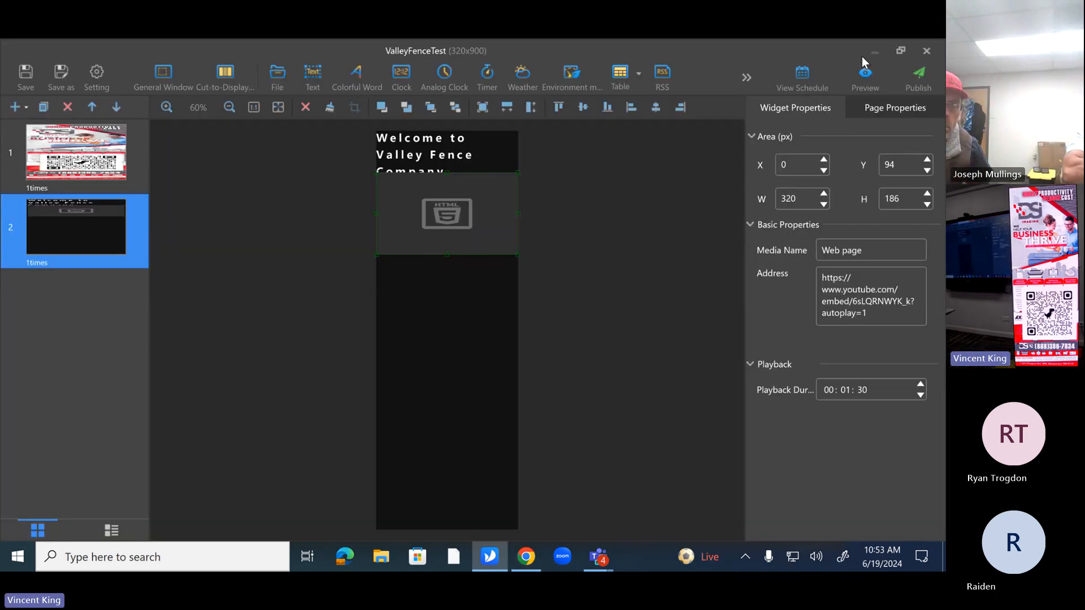
pyautogui.click(871, 291)
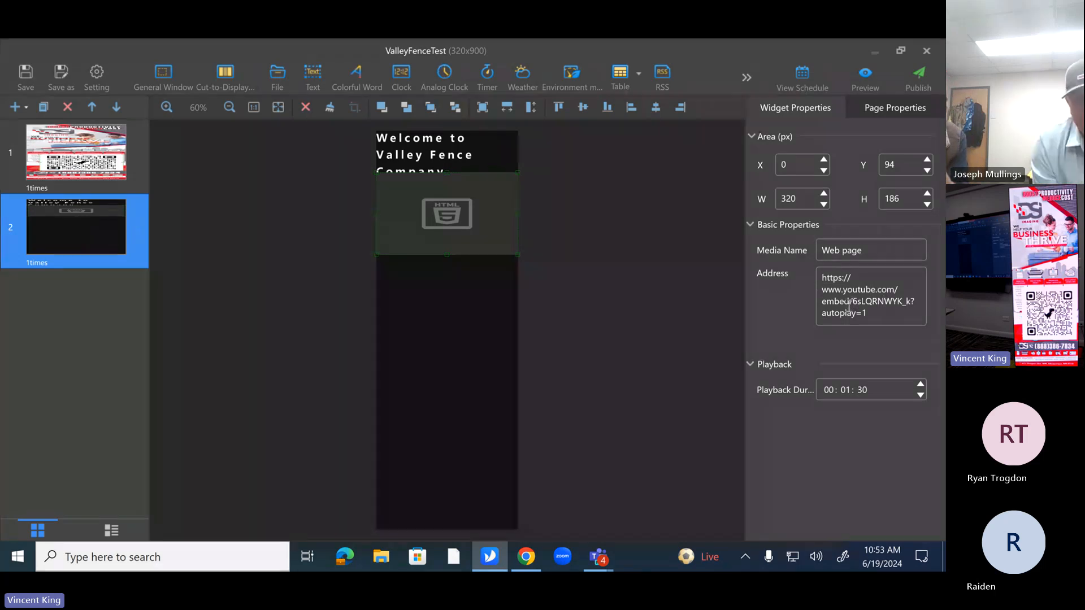
pyautogui.press('Down')
pyautogui.press('Right')
pyautogui.press('Right')
pyautogui.moveTo(853, 303); pyautogui.dragTo(911, 303)
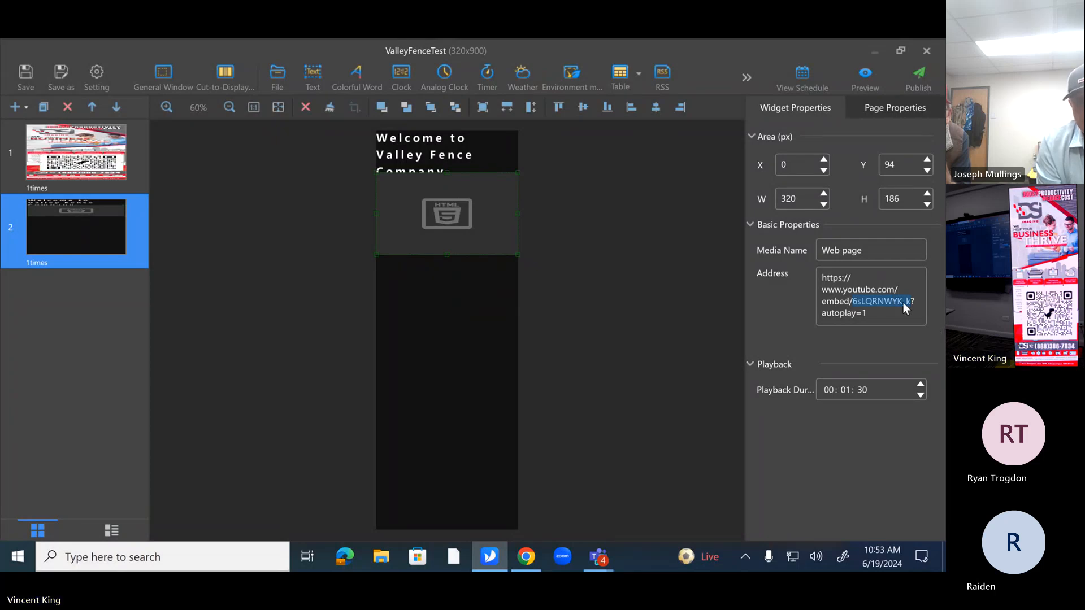
pyautogui.press('BackSpace')
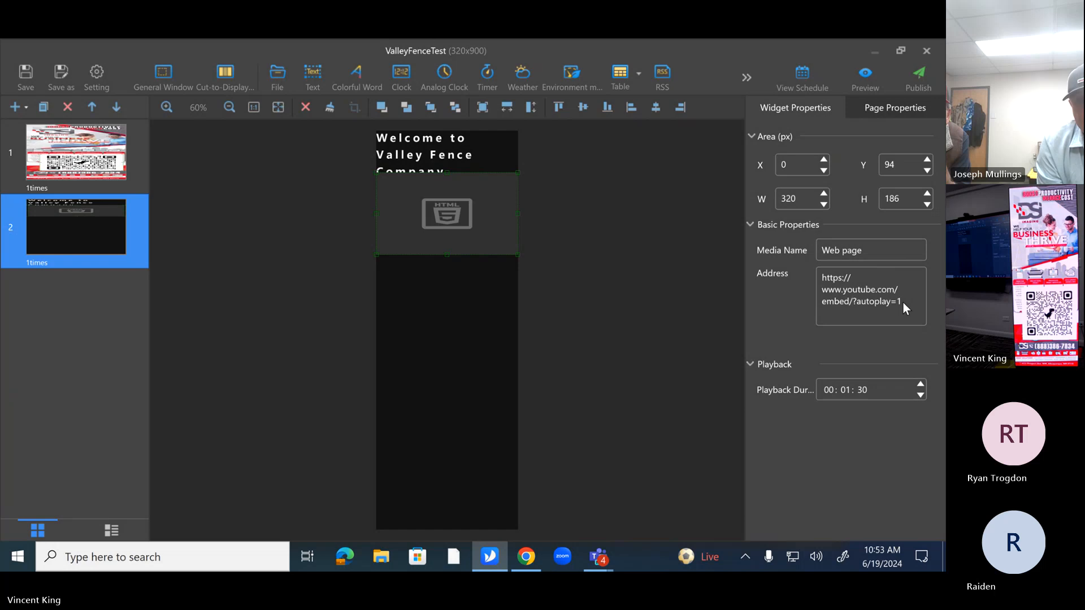
pyautogui.hotkey('ctrl', 'v')
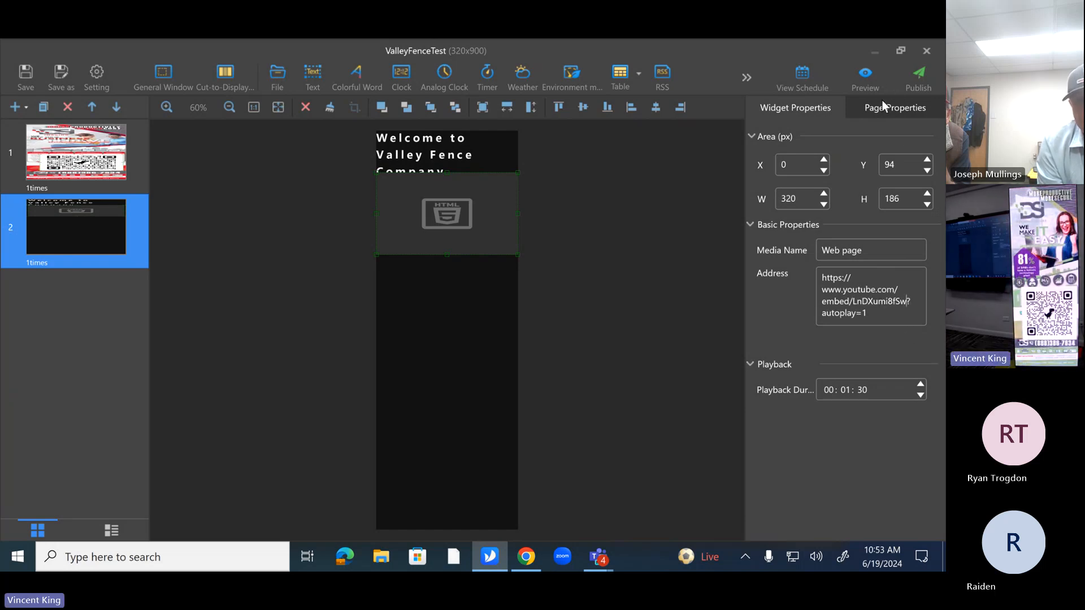
pyautogui.click(123, 156)
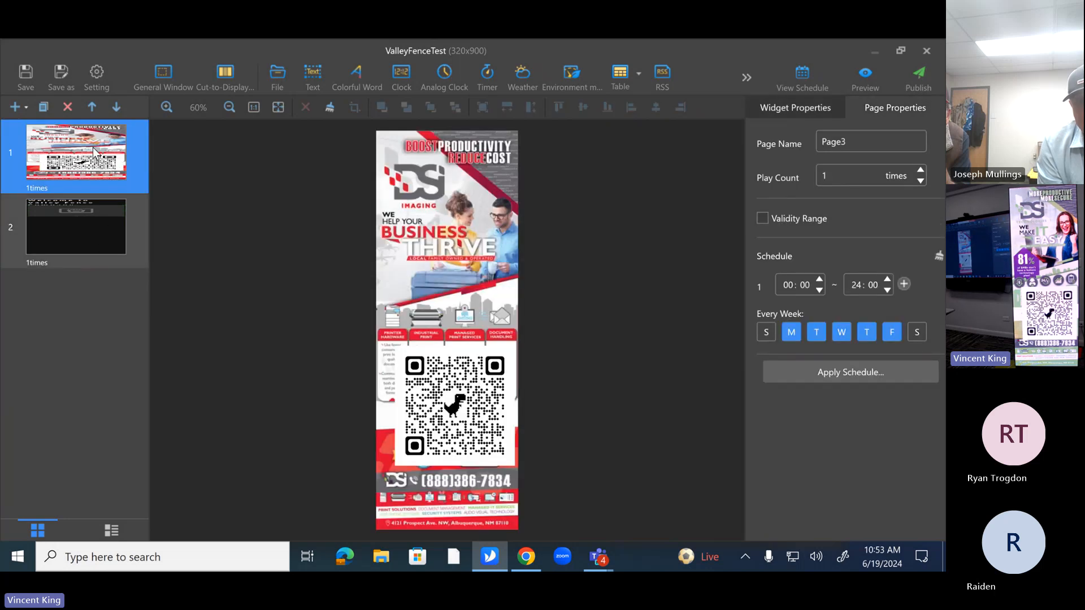
# Step: Move the selected poster page below the video page and publish the ValleyFenceTest solution to the Taurus-10016152 terminal
pyautogui.click(116, 108)
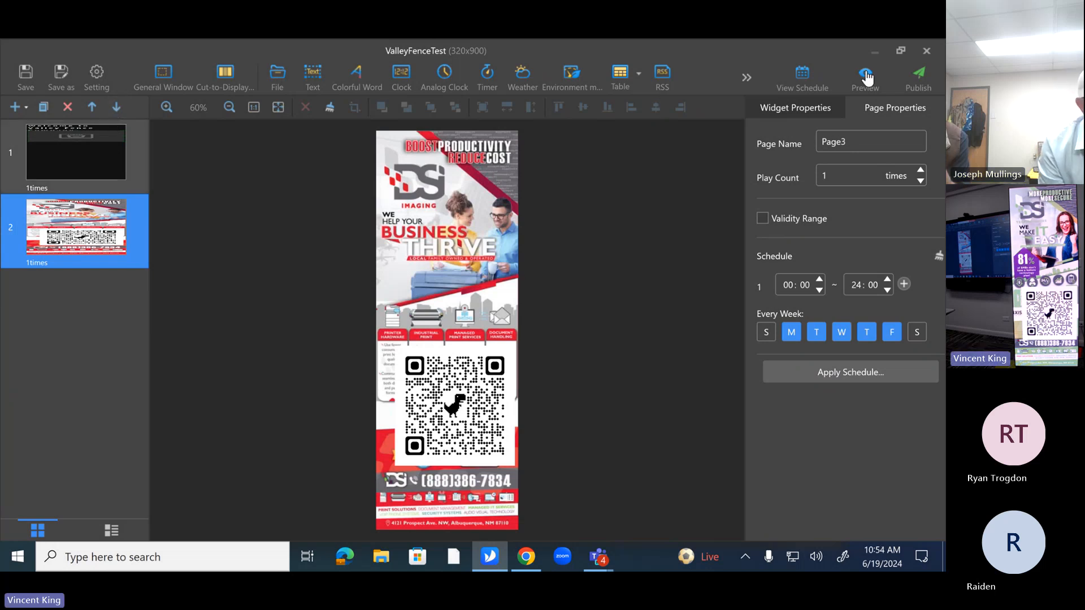
pyautogui.click(922, 80)
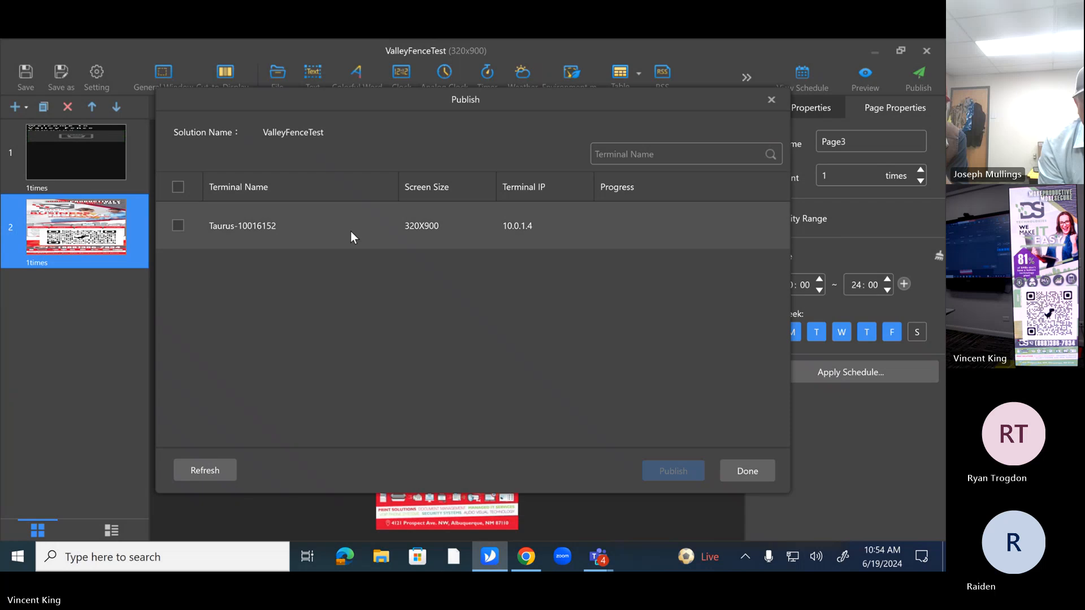
pyautogui.click(326, 226)
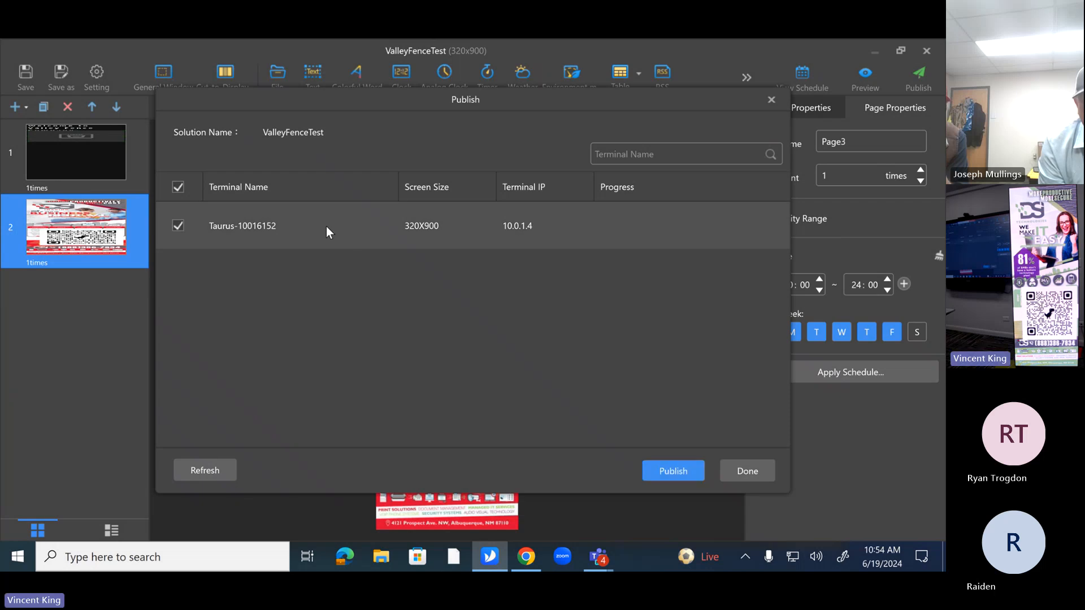
pyautogui.click(687, 471)
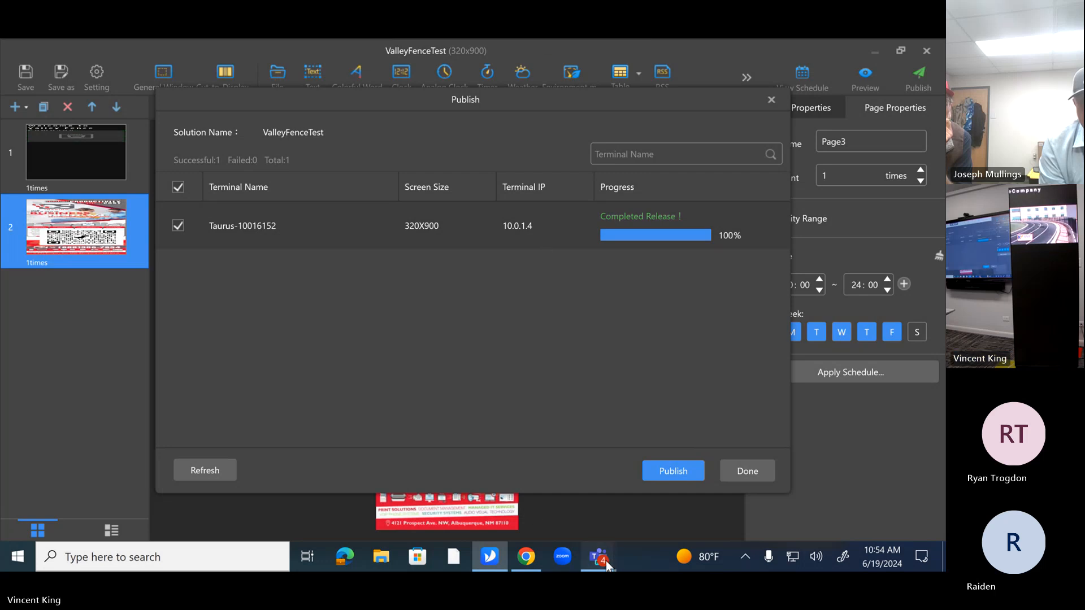
# Step: Switch to the Teams meeting window and turn the camera off and back on
pyautogui.moveTo(606, 560)
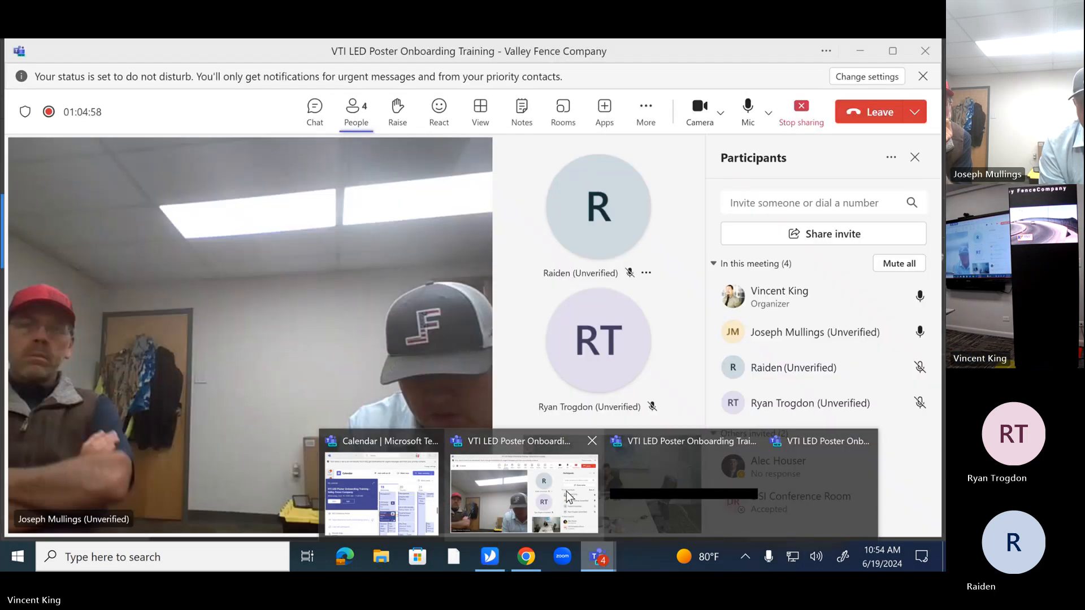
pyautogui.click(569, 496)
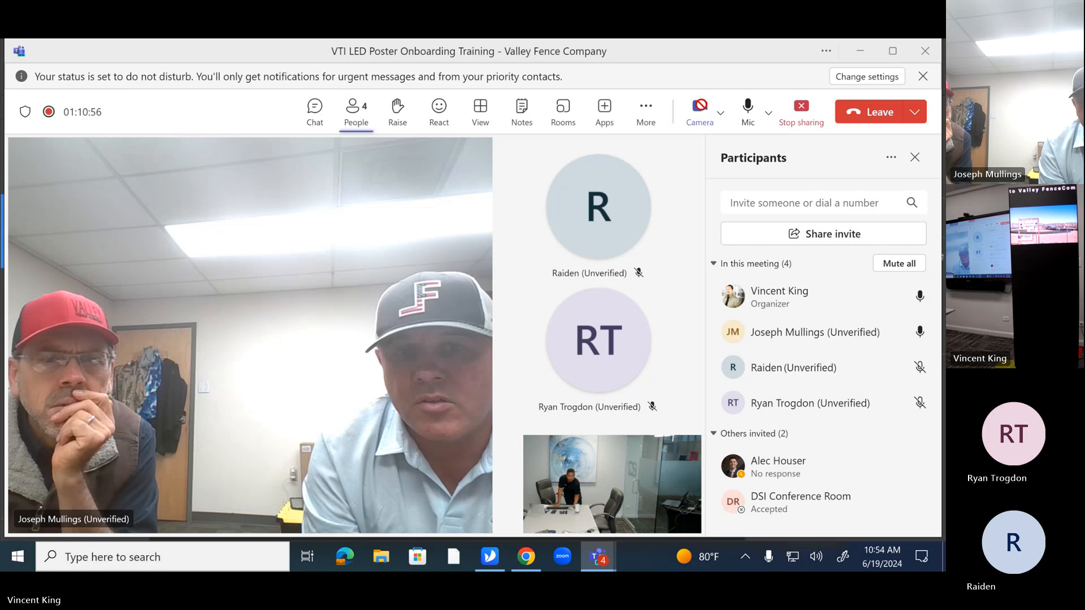
pyautogui.click(700, 110)
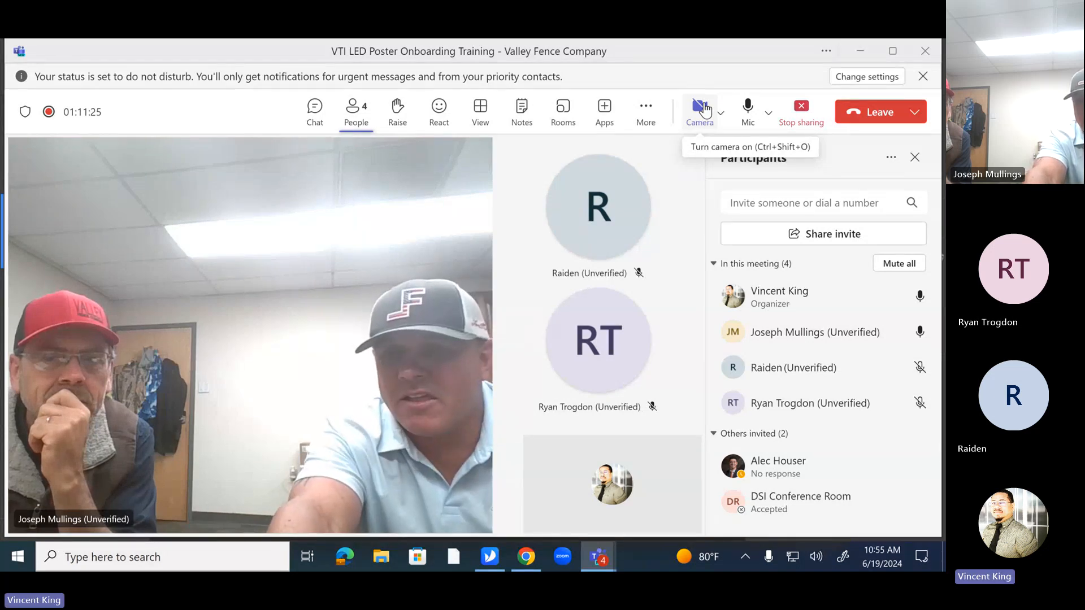
pyautogui.click(705, 110)
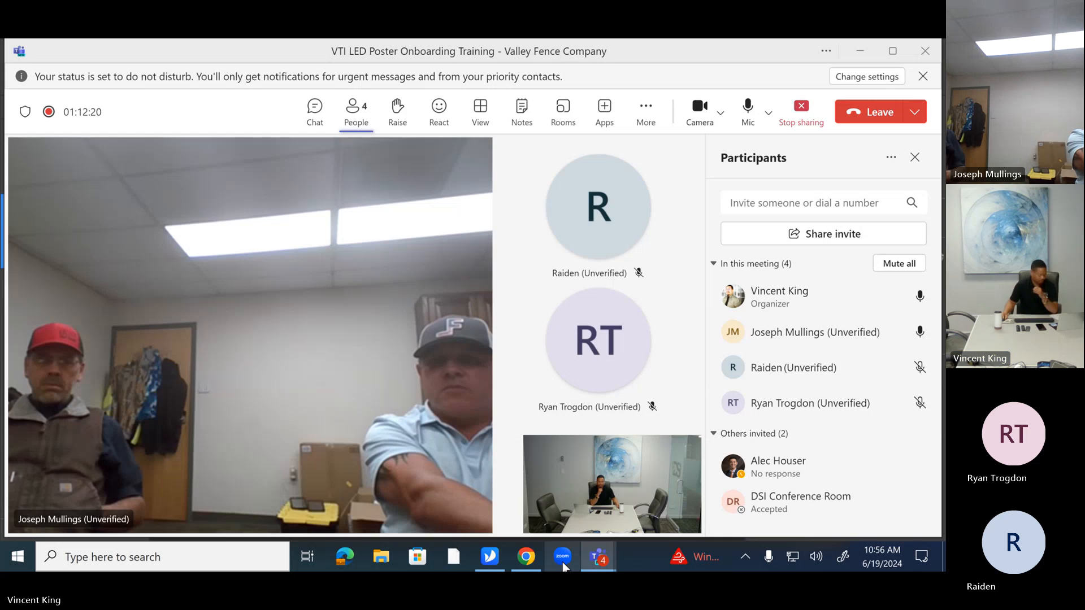
# Step: Return to the signage editor, close the Publish dialog, and duplicate page 2 of the ValleyFenceTest solution
pyautogui.click(489, 556)
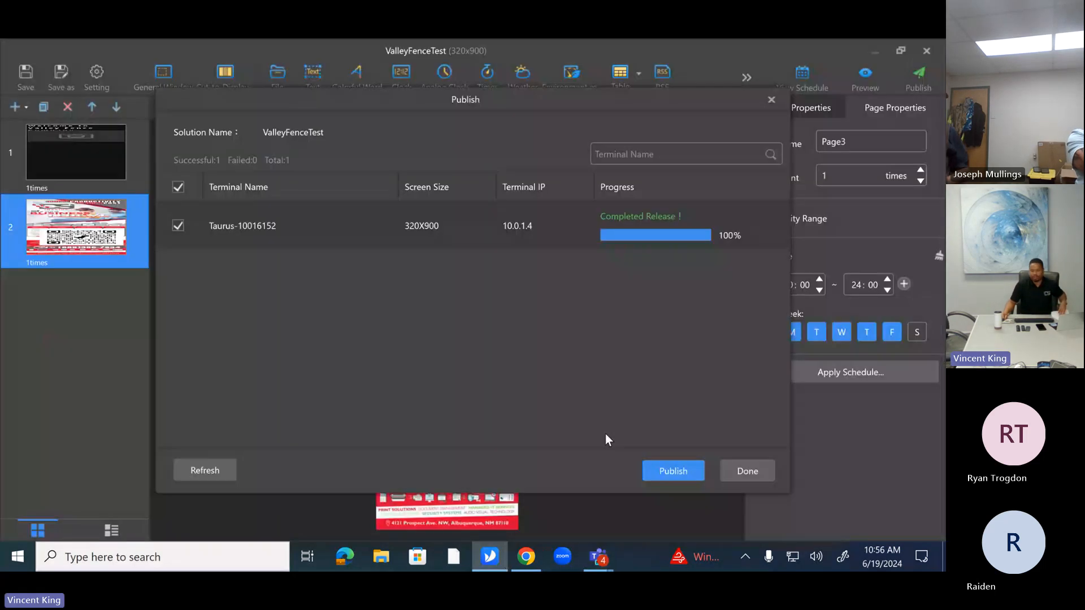
pyautogui.click(760, 476)
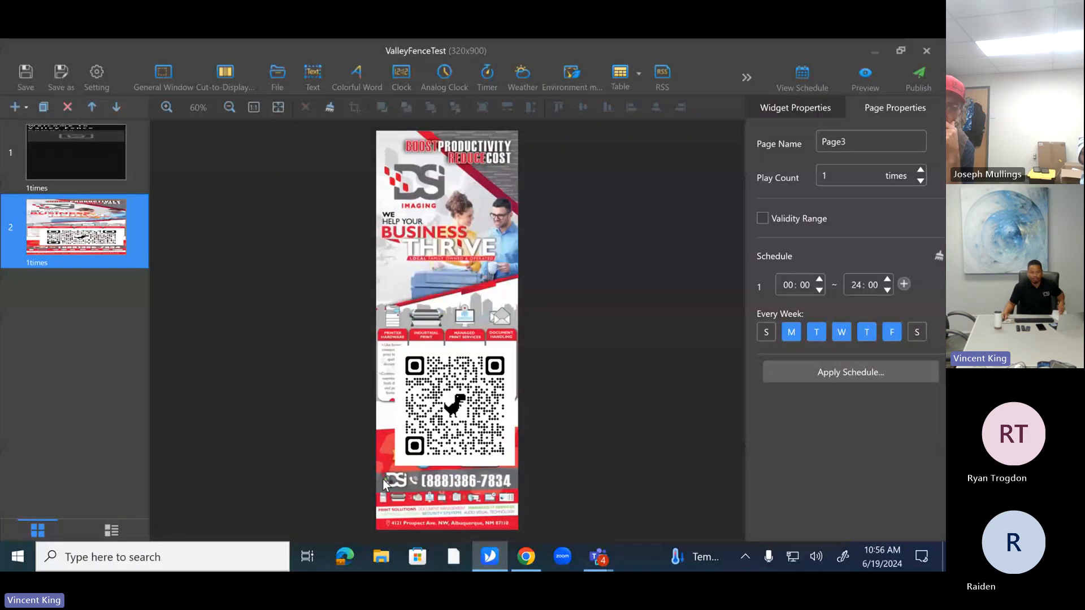
pyautogui.click(41, 110)
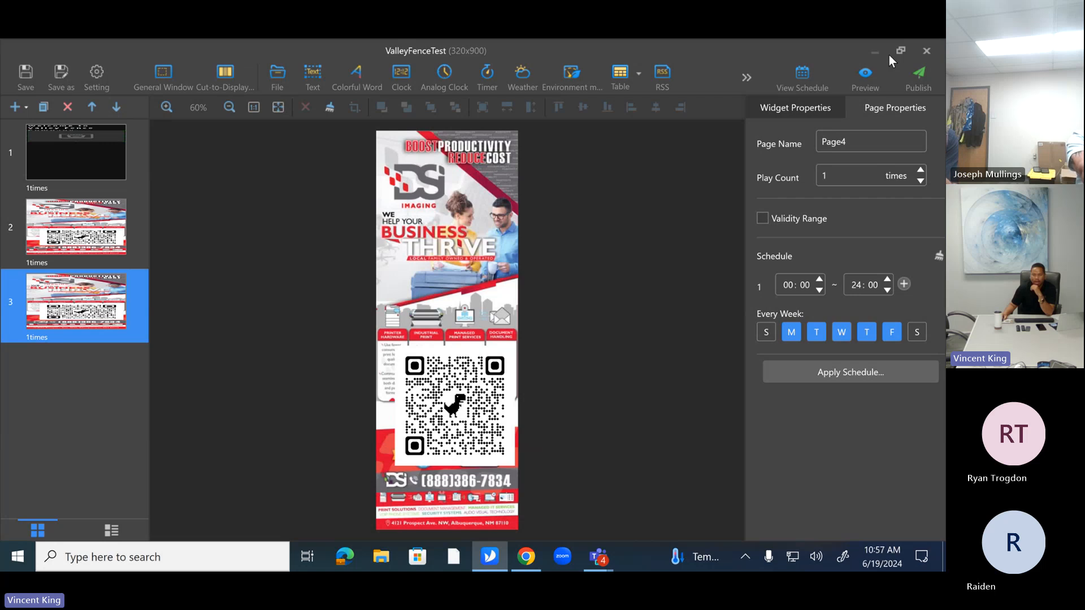
# Step: Close the ValleyFenceTest editor, saving its changes, and open the LagunaAcoma_SportingEvent solution for editing
pyautogui.click(926, 50)
pyautogui.click(513, 356)
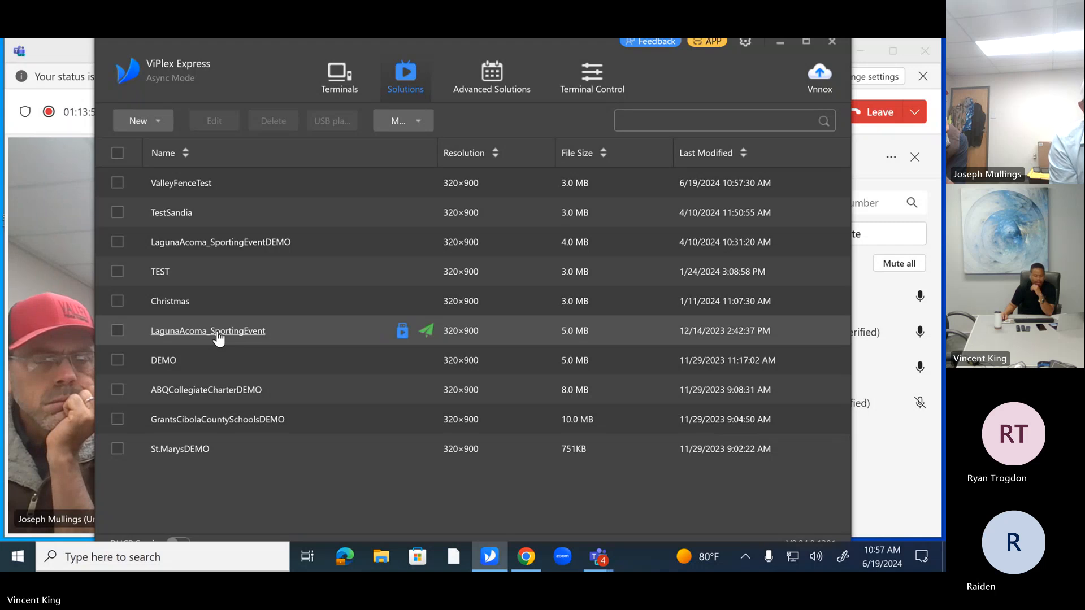
pyautogui.doubleClick(356, 310)
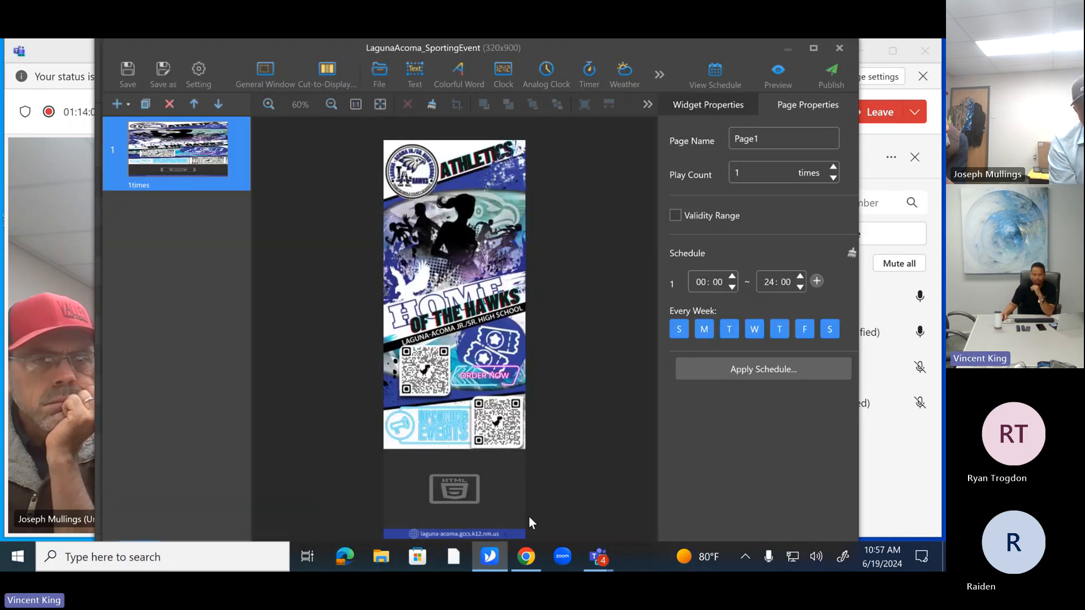
# Step: Move the Web page video widget up over the poster's athlete artwork to about Y 150, and select the background media
pyautogui.click(461, 487)
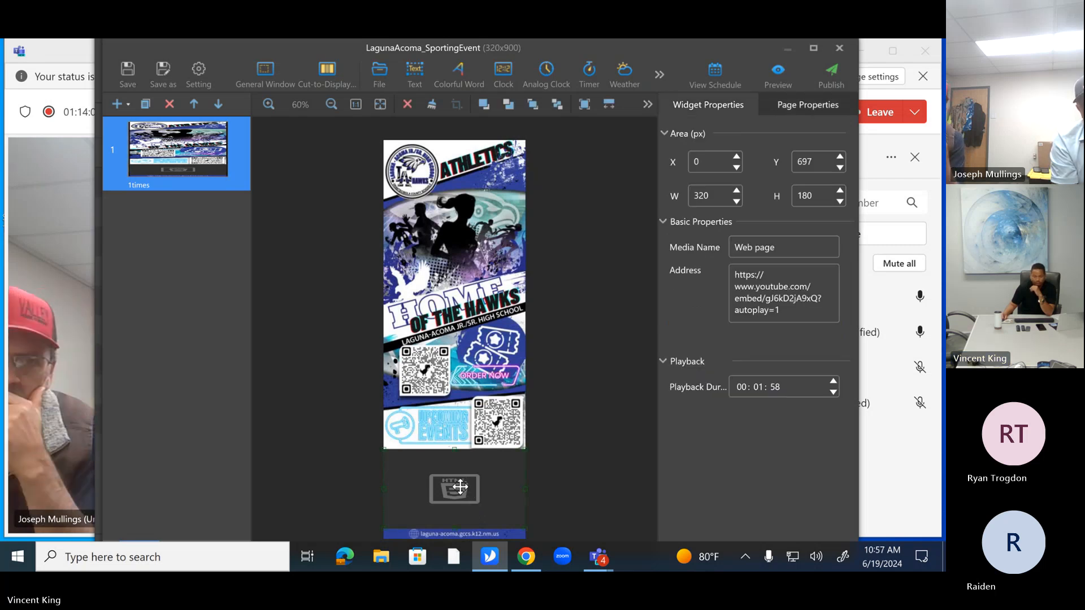
pyautogui.moveTo(462, 273); pyautogui.dragTo(462, 230)
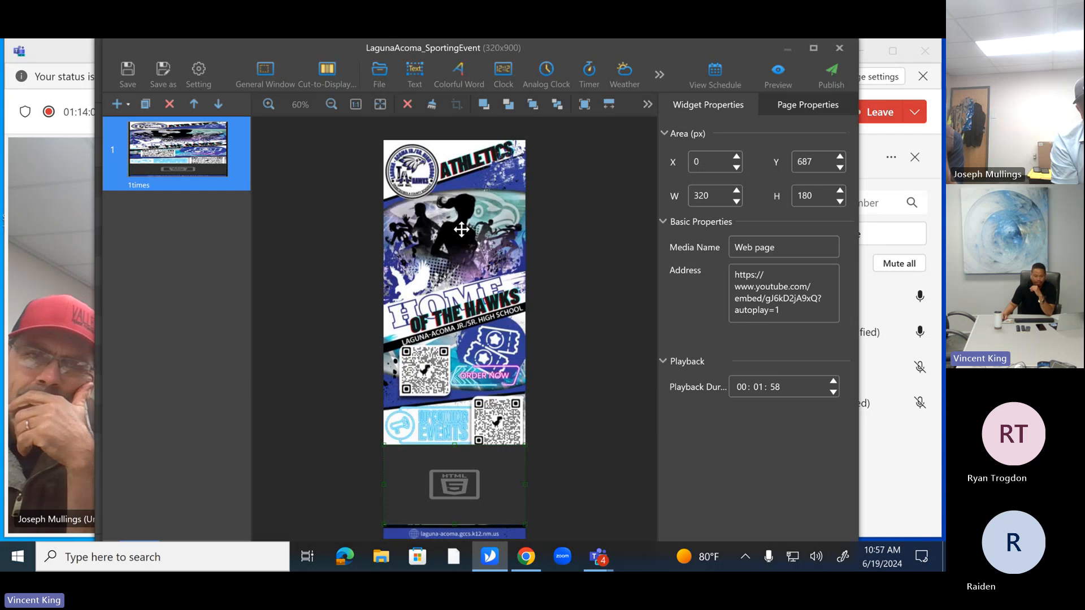
pyautogui.moveTo(461, 233); pyautogui.dragTo(462, 199)
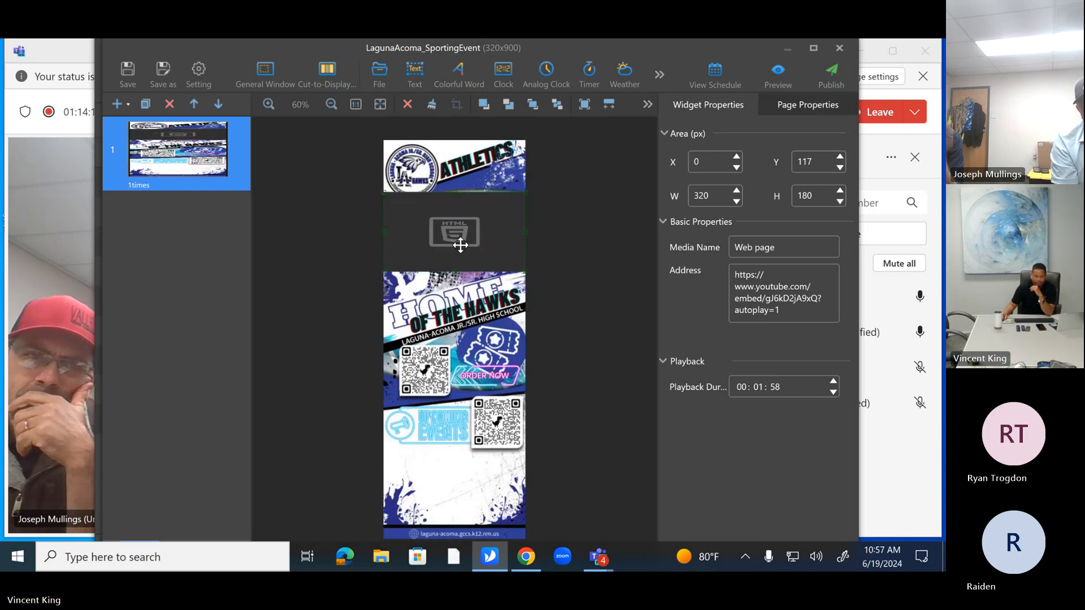
pyautogui.click(462, 381)
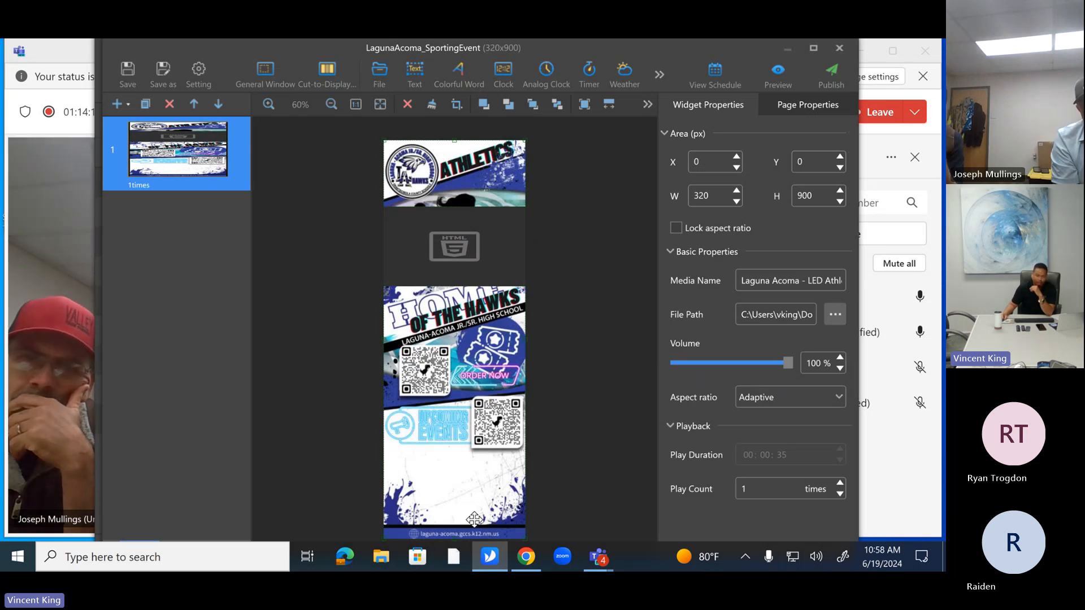
# Step: Move the Web page video widget back down to about Y 677, just above the poster's website footer
pyautogui.click(476, 241)
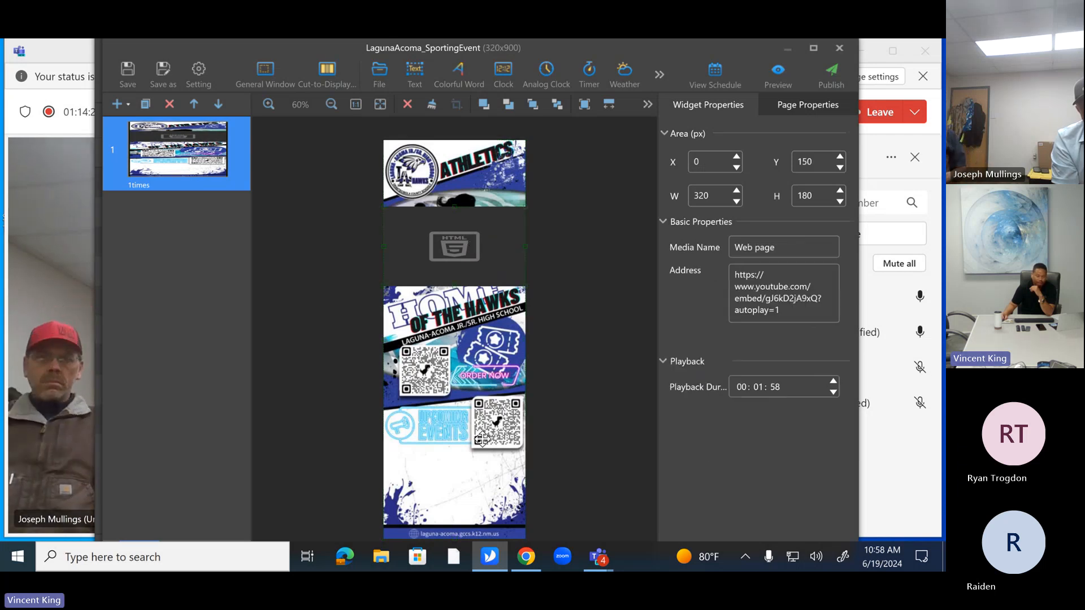
pyautogui.moveTo(481, 439); pyautogui.dragTo(482, 486)
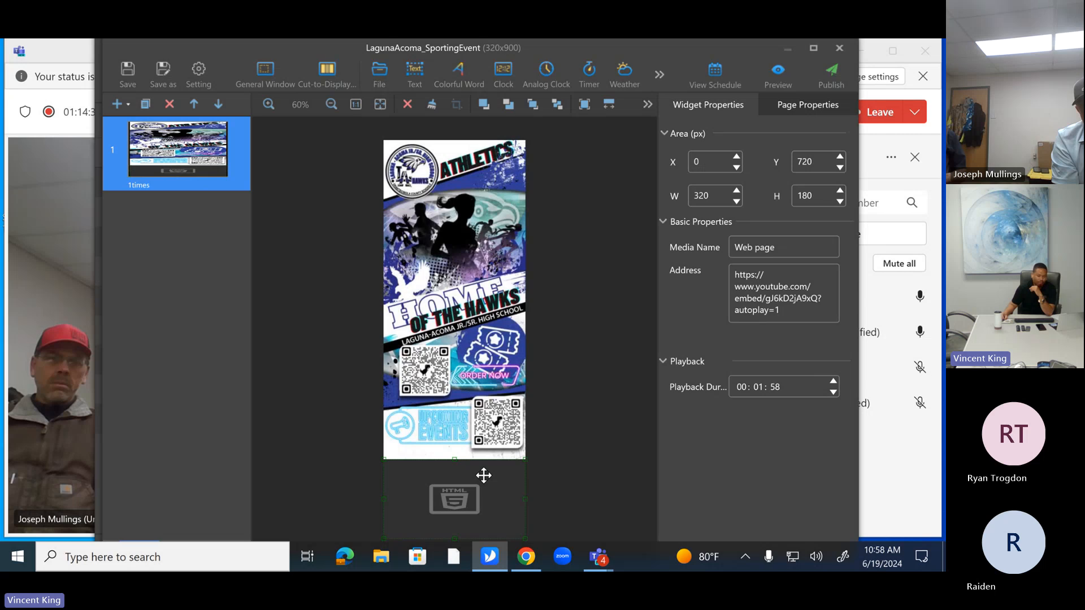
pyautogui.moveTo(483, 475); pyautogui.dragTo(484, 472)
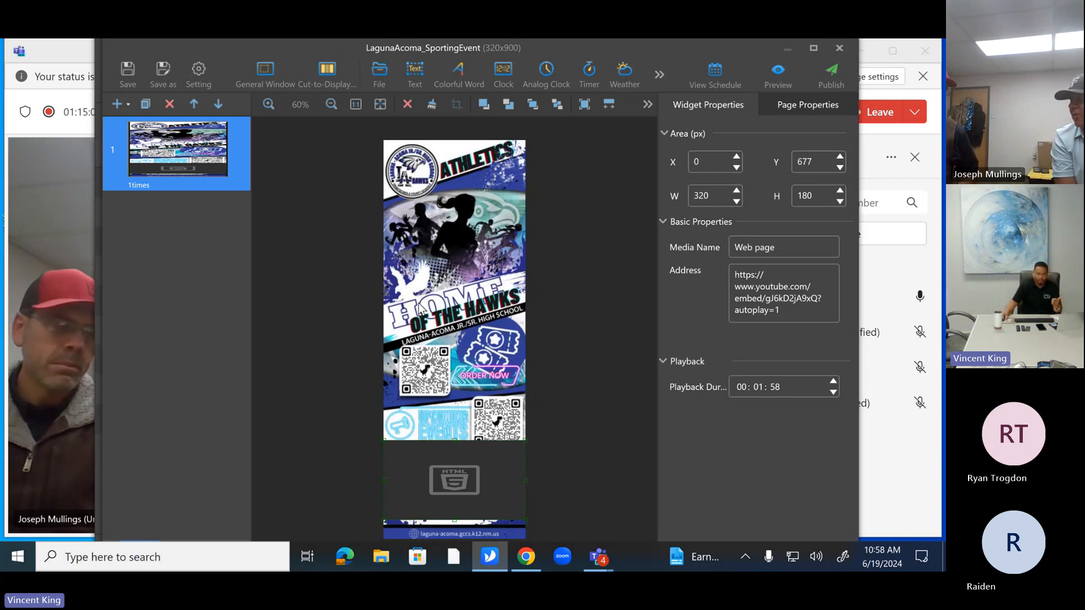
# Step: Preview the LagunaAcoma_SportingEvent poster with its embedded video beside the canvas, and close the preview
pyautogui.click(439, 180)
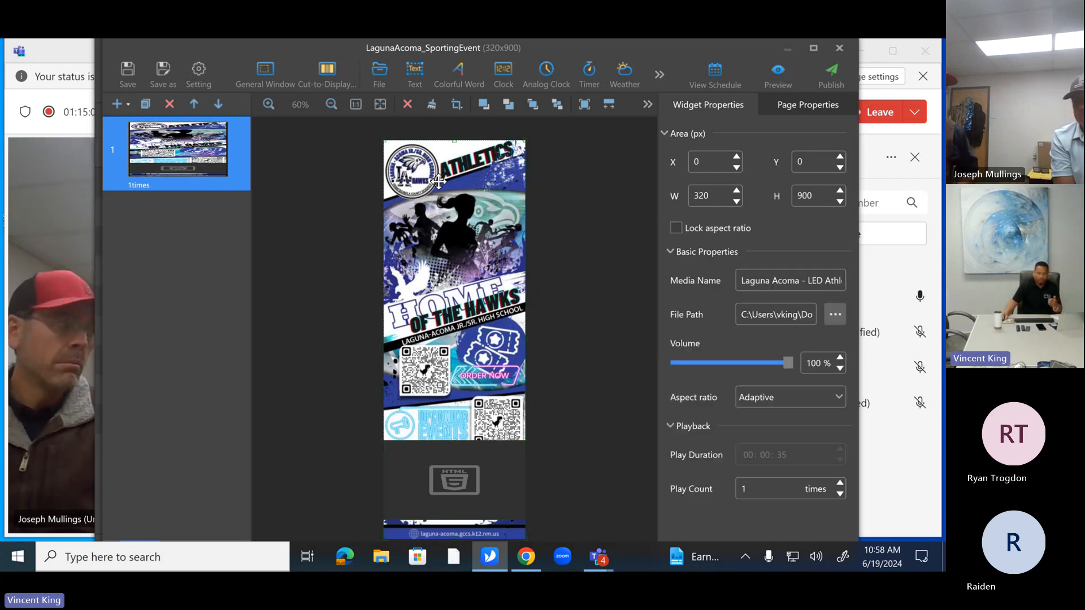
pyautogui.click(786, 77)
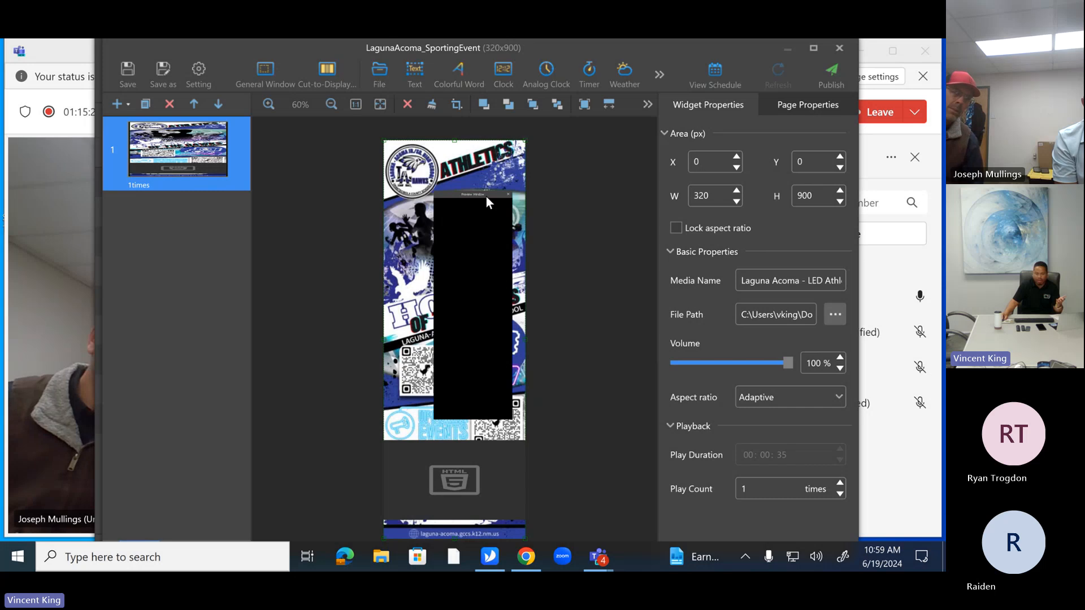
pyautogui.moveTo(489, 197); pyautogui.dragTo(579, 195)
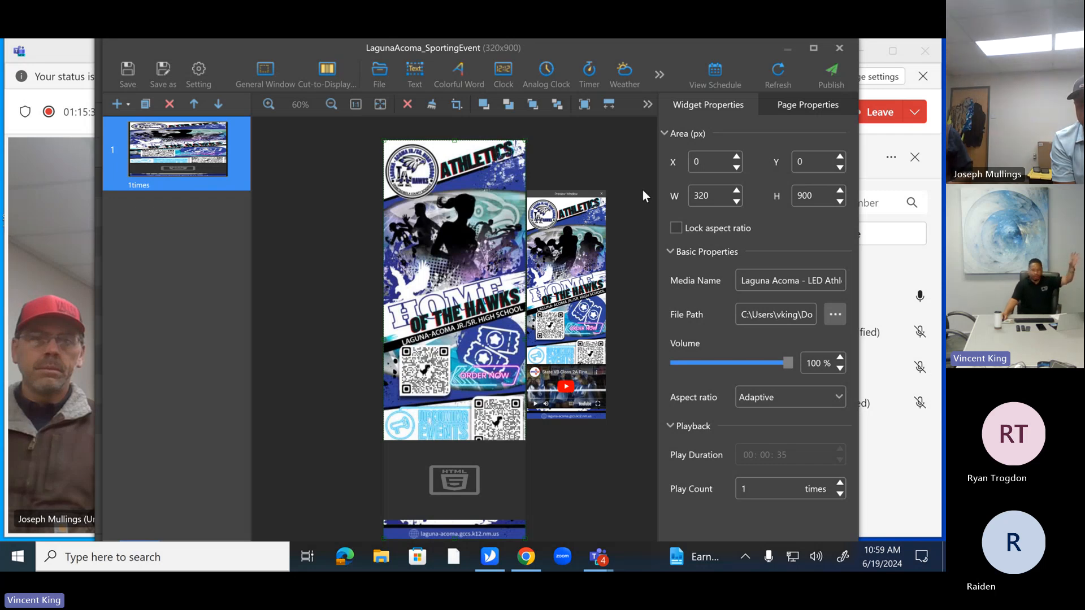
pyautogui.click(602, 194)
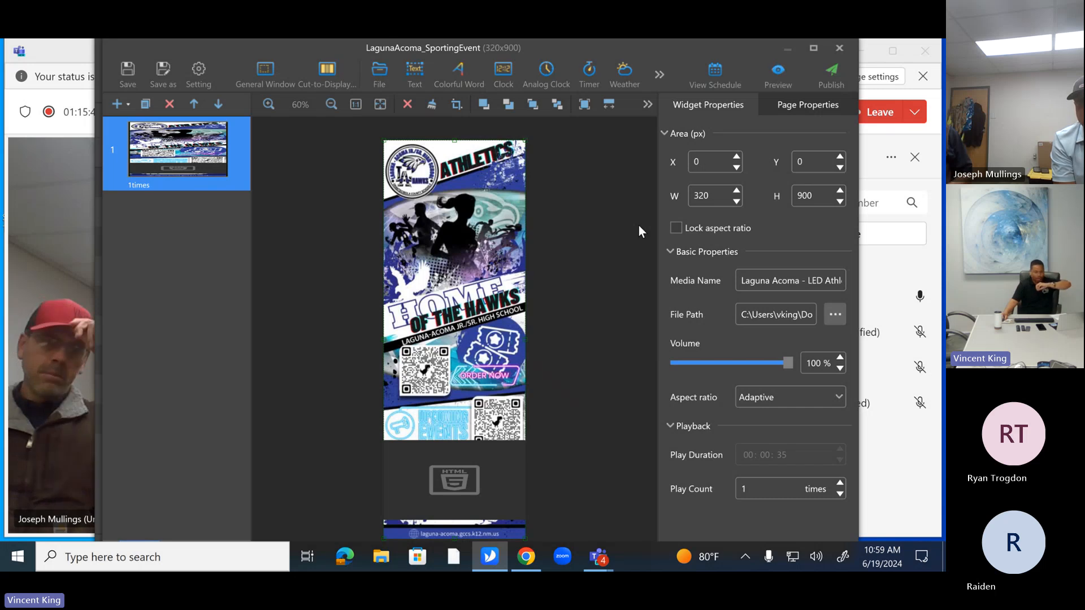
# Step: Open the file browser for adding media from the Downloads folder and cancel it
pyautogui.click(380, 72)
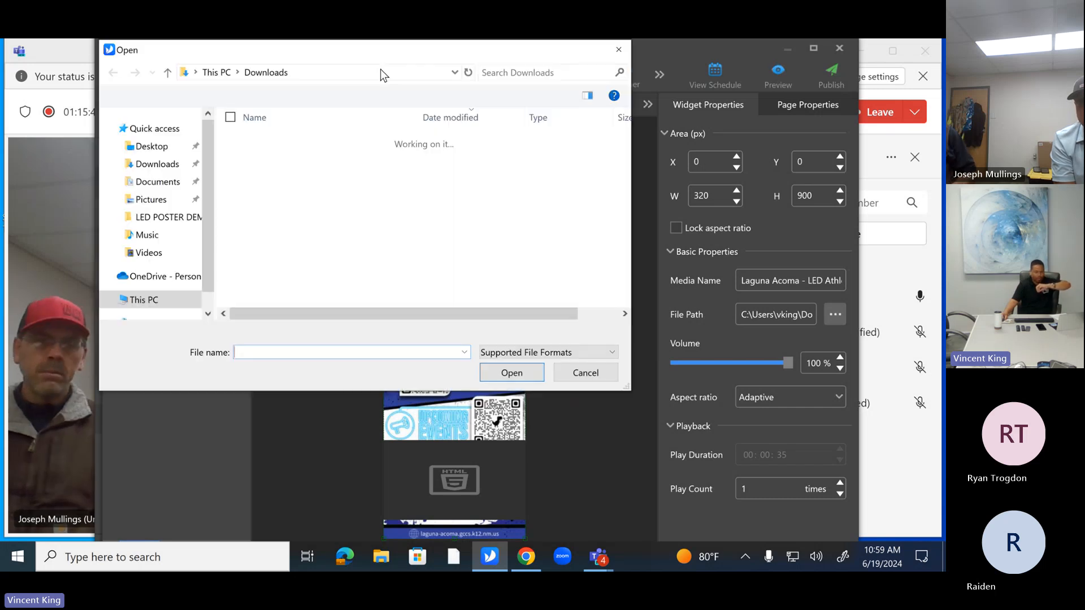
pyautogui.click(585, 370)
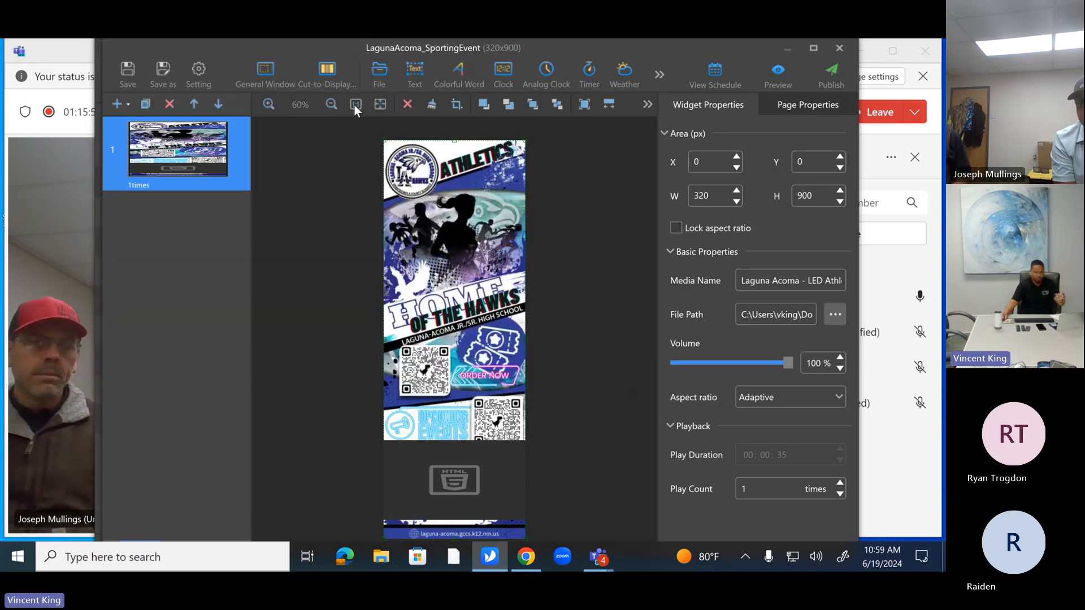